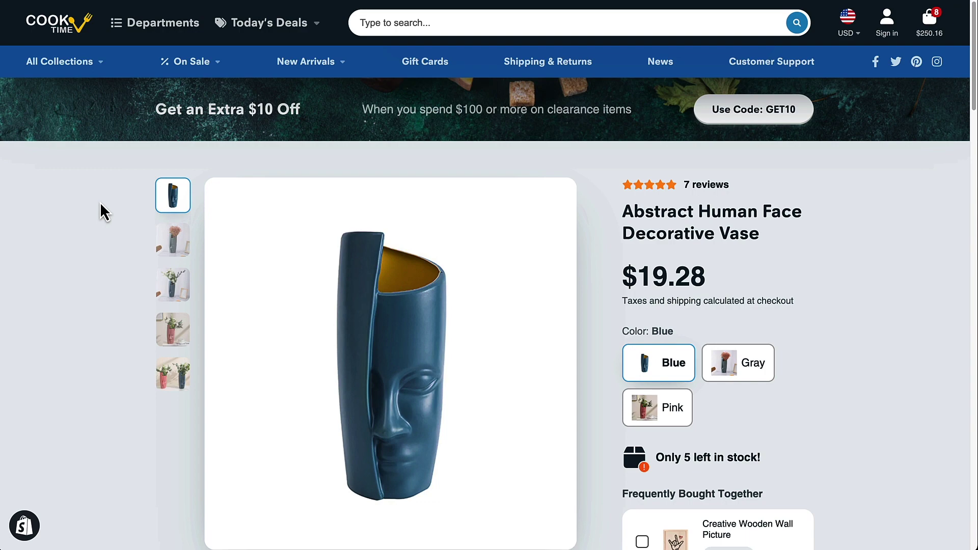
Step: Open the live Showtime-7.0.0-beta10 theme in the theme editor from the Themes page
{"action": "scroll", "coordinate": [893, 204], "scroll_direction": "down", "scroll_amount": 2}
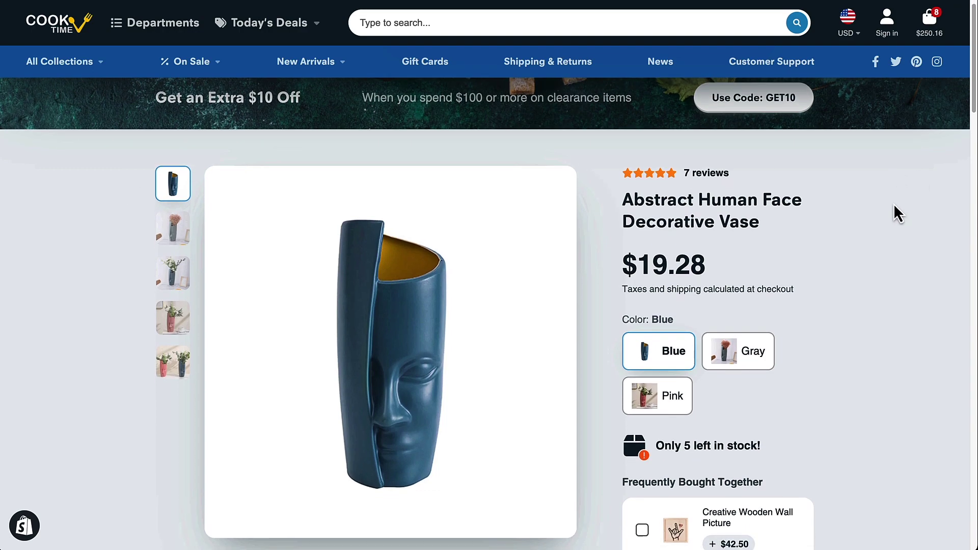
{"action": "scroll", "coordinate": [893, 203], "scroll_direction": "up", "scroll_amount": 2}
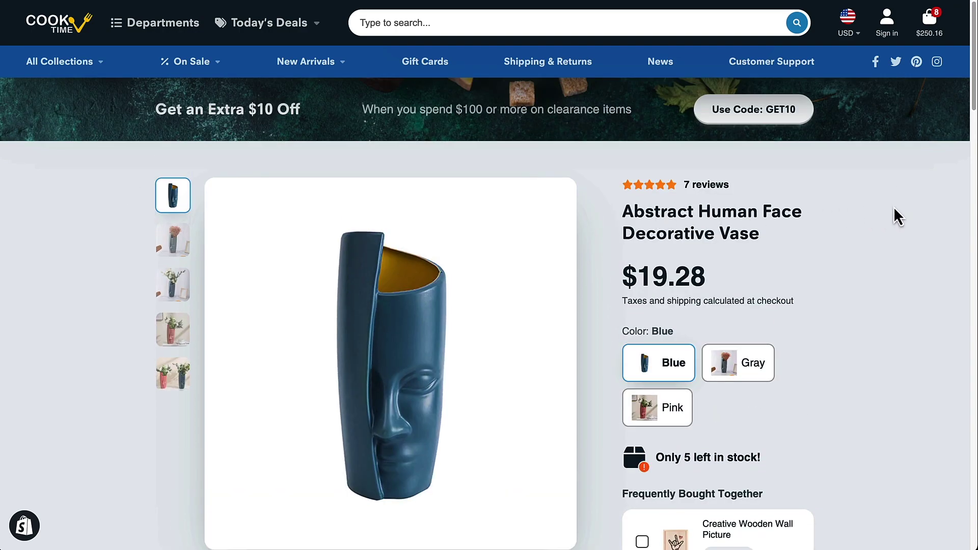
{"action": "scroll", "coordinate": [893, 208], "scroll_direction": "down", "scroll_amount": 6}
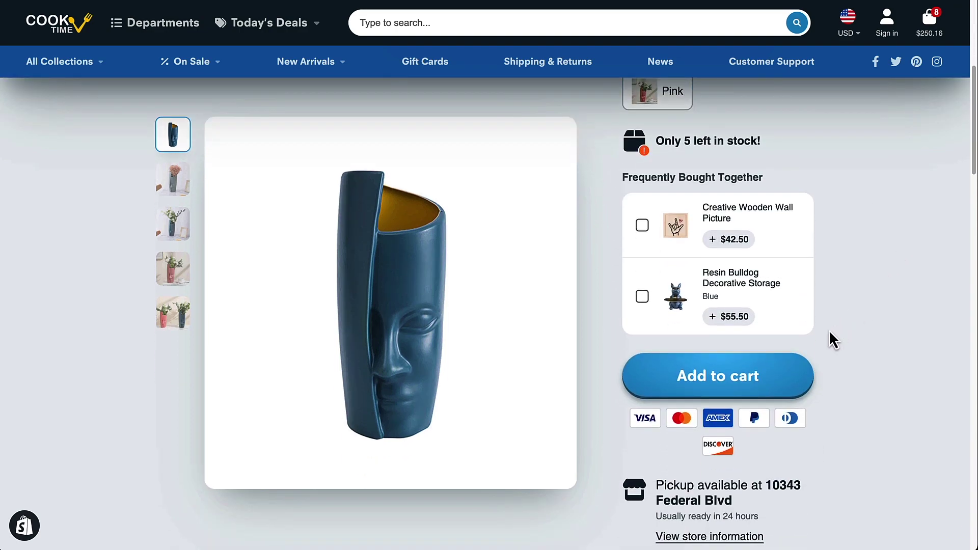
{"action": "scroll", "coordinate": [899, 227], "scroll_direction": "down", "scroll_amount": 7}
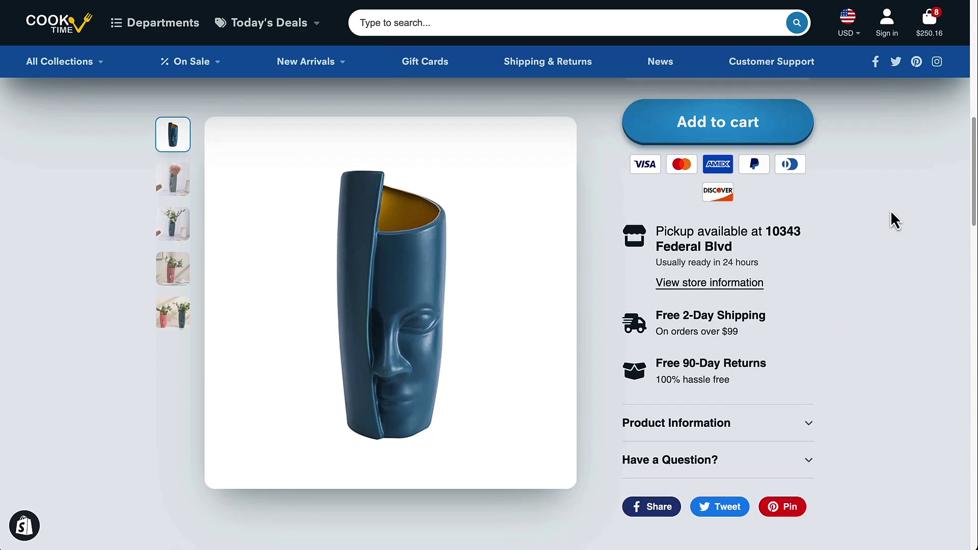
{"action": "scroll", "coordinate": [890, 210], "scroll_direction": "down", "scroll_amount": 13}
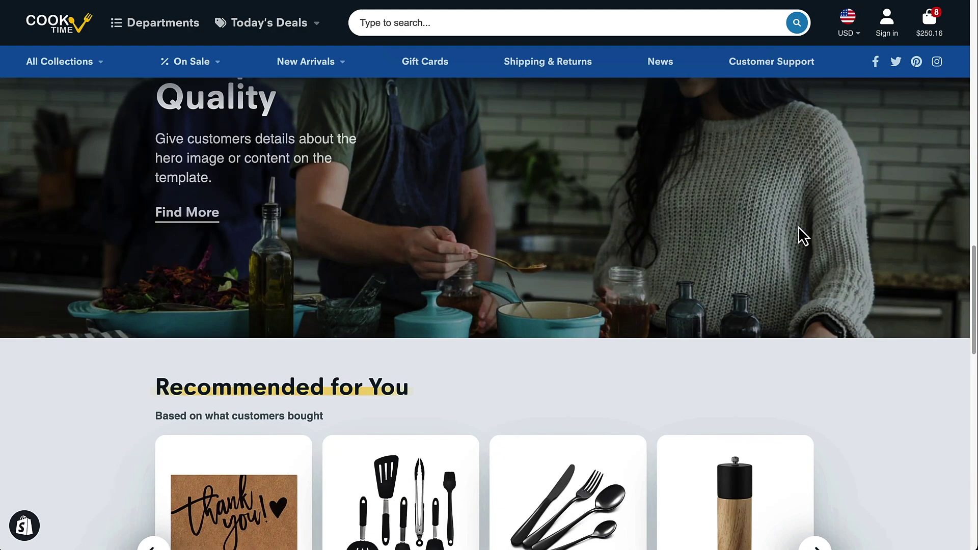
{"action": "scroll", "coordinate": [841, 232], "scroll_direction": "down", "scroll_amount": 6}
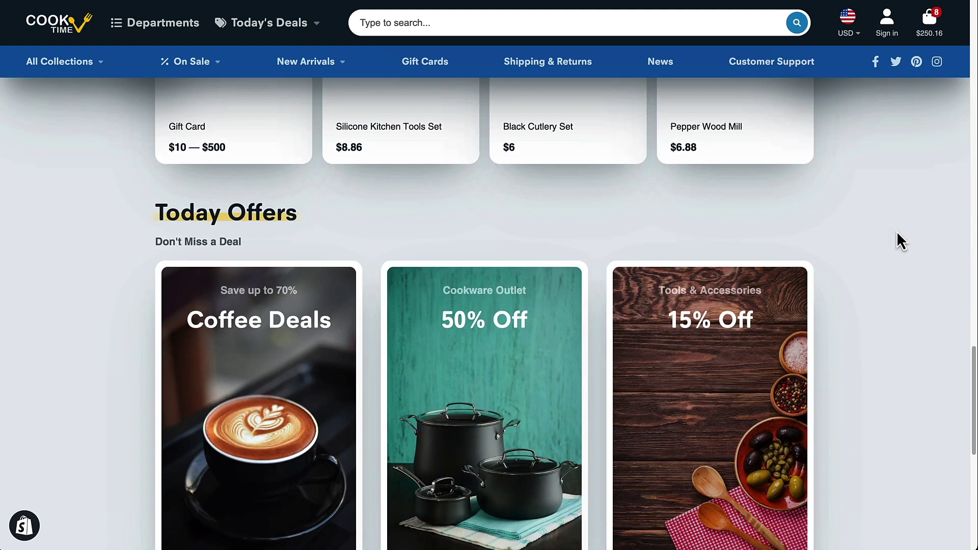
{"action": "scroll", "coordinate": [897, 234], "scroll_direction": "down", "scroll_amount": 4}
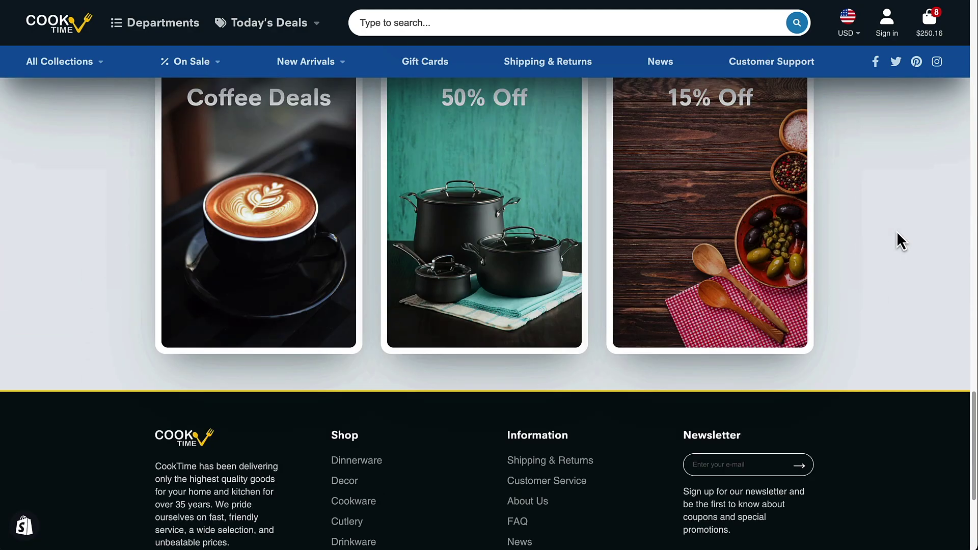
{"action": "scroll", "coordinate": [889, 257], "scroll_direction": "up", "scroll_amount": 12}
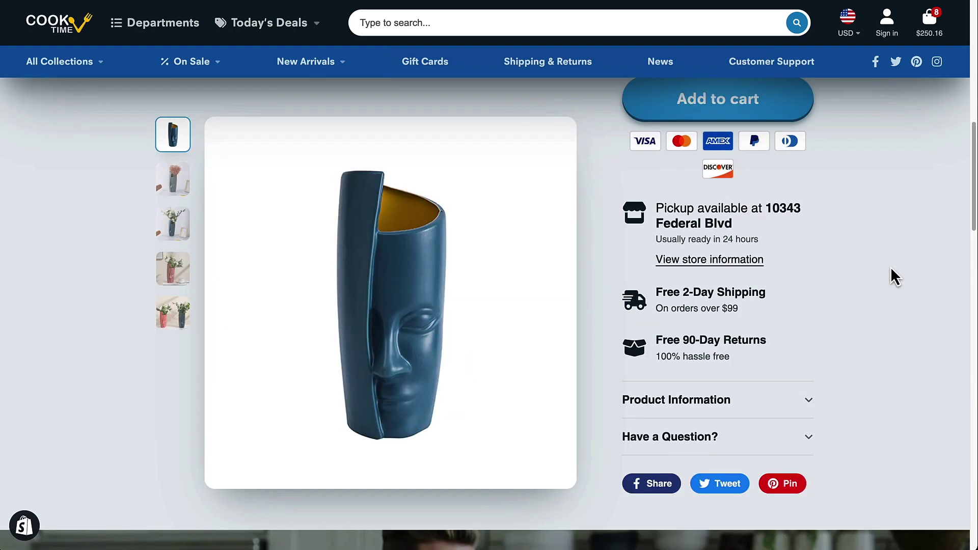
{"action": "scroll", "coordinate": [891, 275], "scroll_direction": "up", "scroll_amount": 3}
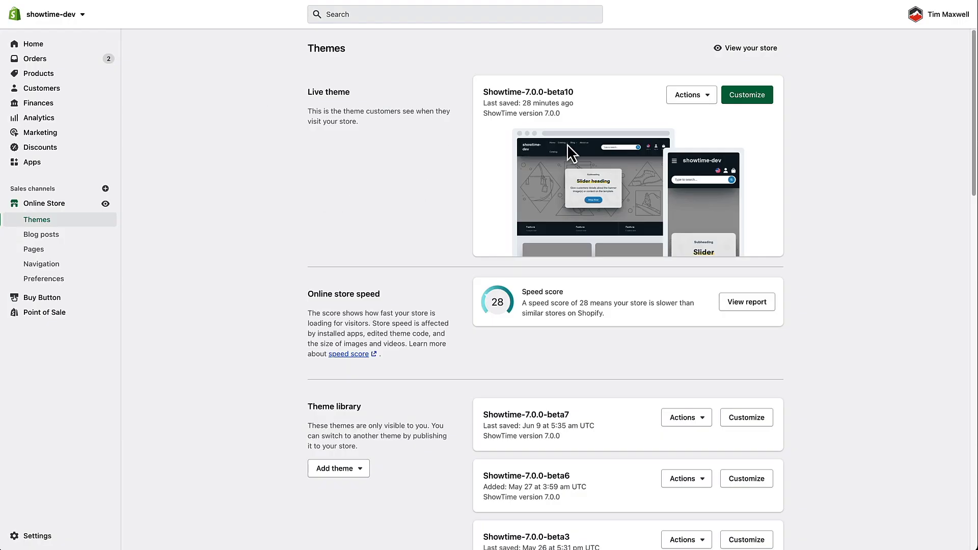
{"action": "left_click", "coordinate": [756, 105]}
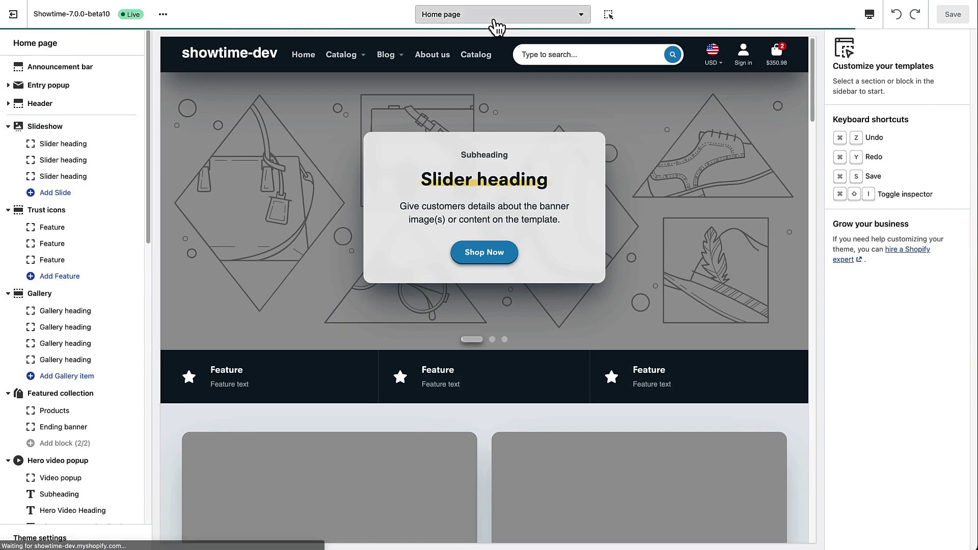
Step: Switch the editor preview to the Products > Default product template
{"action": "left_click", "coordinate": [498, 19]}
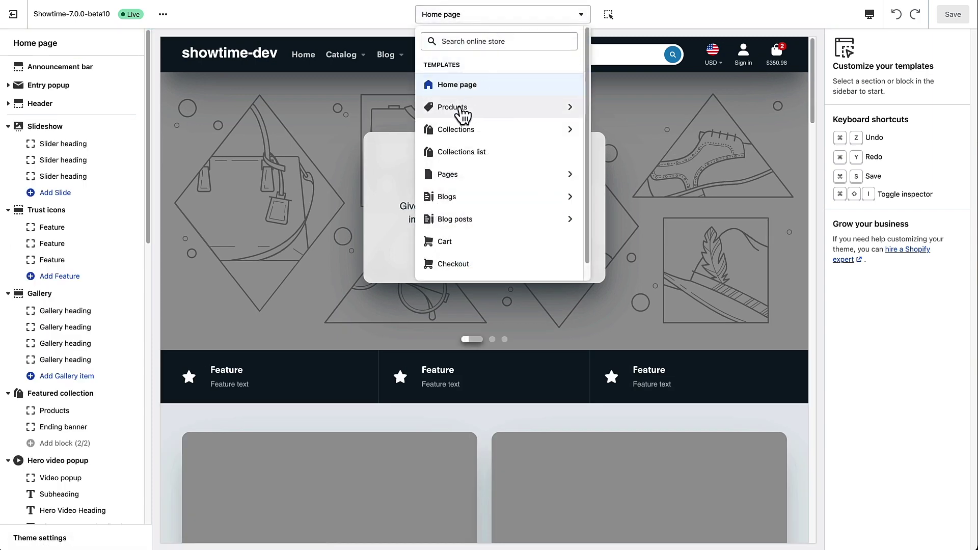
{"action": "left_click", "coordinate": [461, 108]}
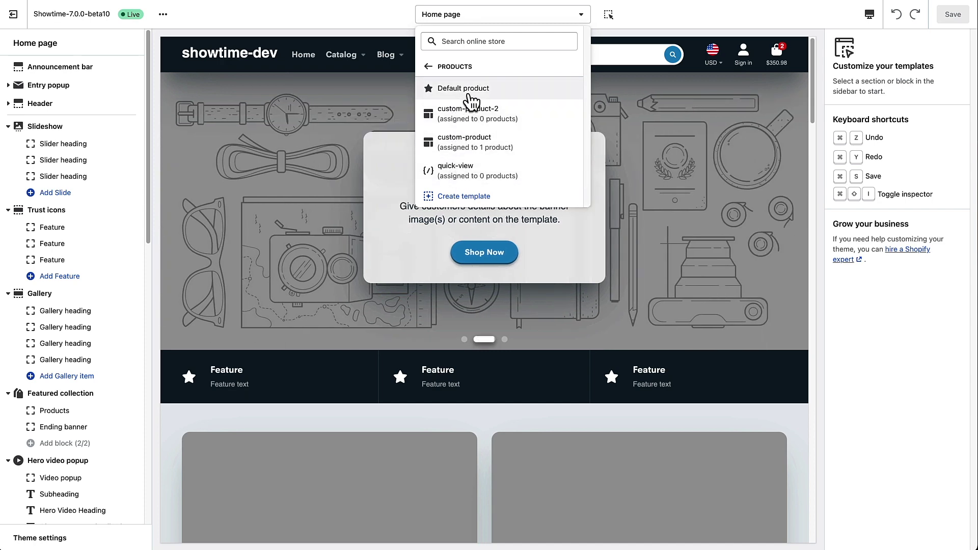
{"action": "left_click", "coordinate": [464, 91]}
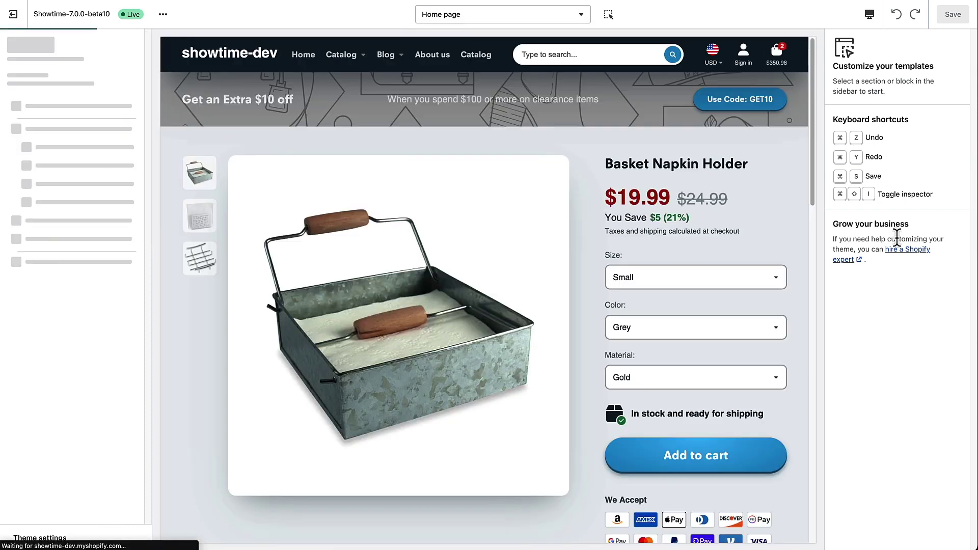
{"action": "scroll", "coordinate": [805, 161], "scroll_direction": "down", "scroll_amount": 5}
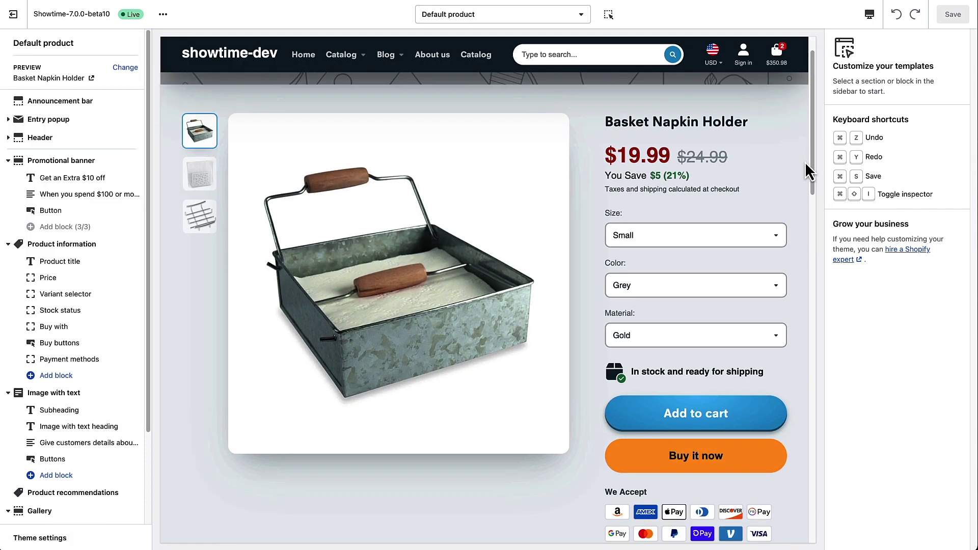
{"action": "scroll", "coordinate": [806, 178], "scroll_direction": "down", "scroll_amount": 3}
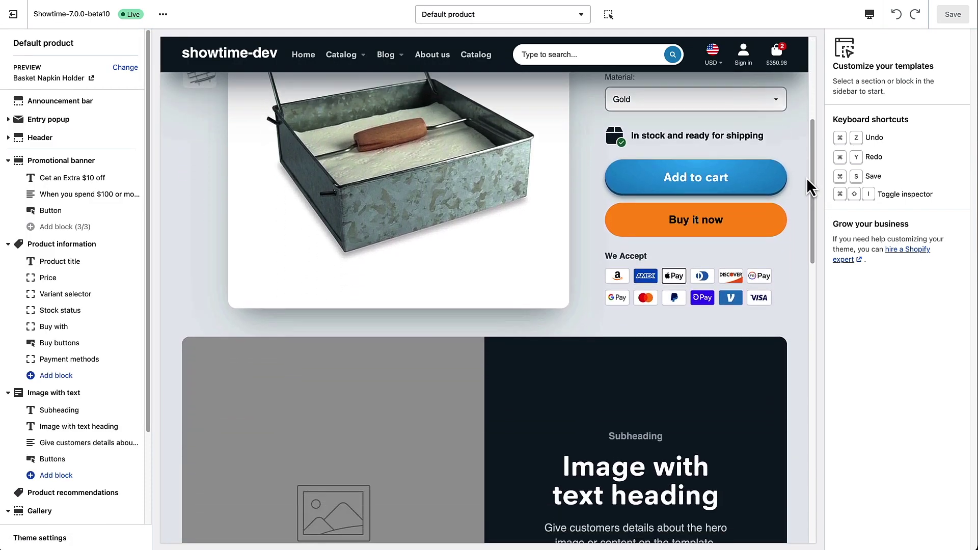
{"action": "scroll", "coordinate": [800, 236], "scroll_direction": "up", "scroll_amount": 8}
{"action": "scroll", "coordinate": [800, 237], "scroll_direction": "up", "scroll_amount": 2}
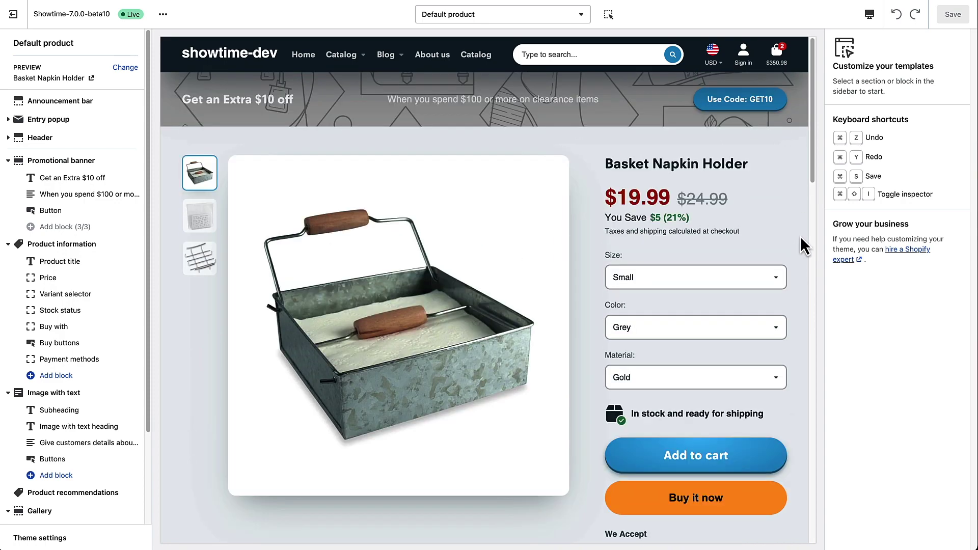
{"action": "scroll", "coordinate": [799, 238], "scroll_direction": "down", "scroll_amount": 3}
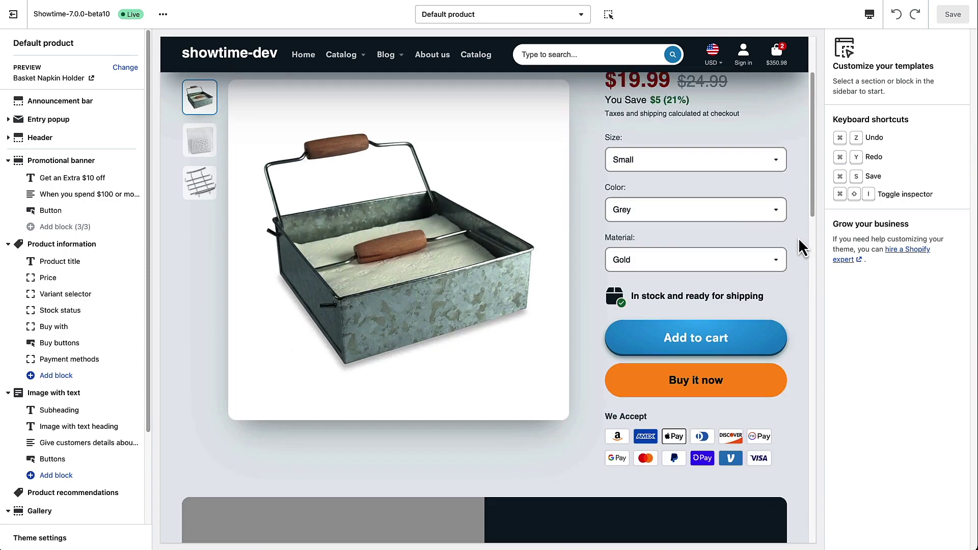
{"action": "scroll", "coordinate": [798, 237], "scroll_direction": "up", "scroll_amount": 3}
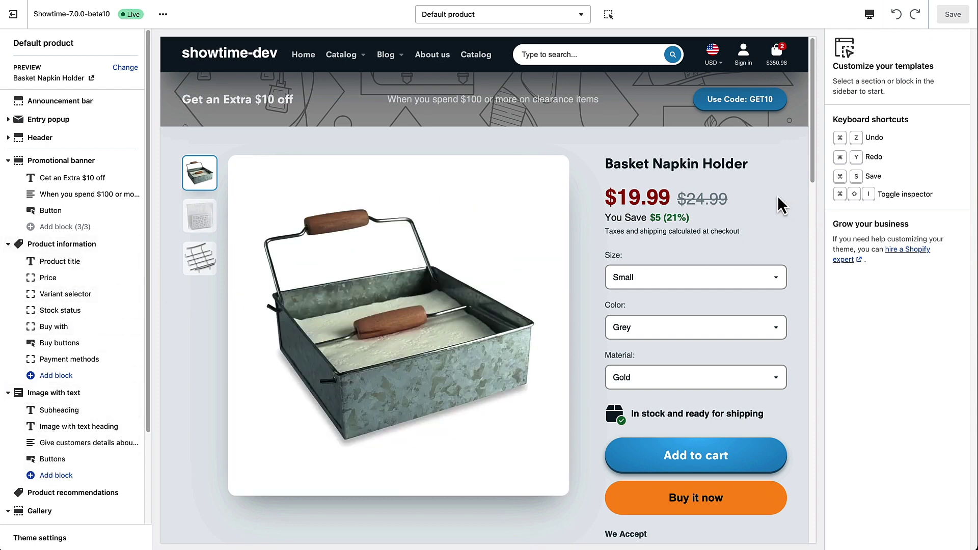
{"action": "scroll", "coordinate": [779, 197], "scroll_direction": "down", "scroll_amount": 2}
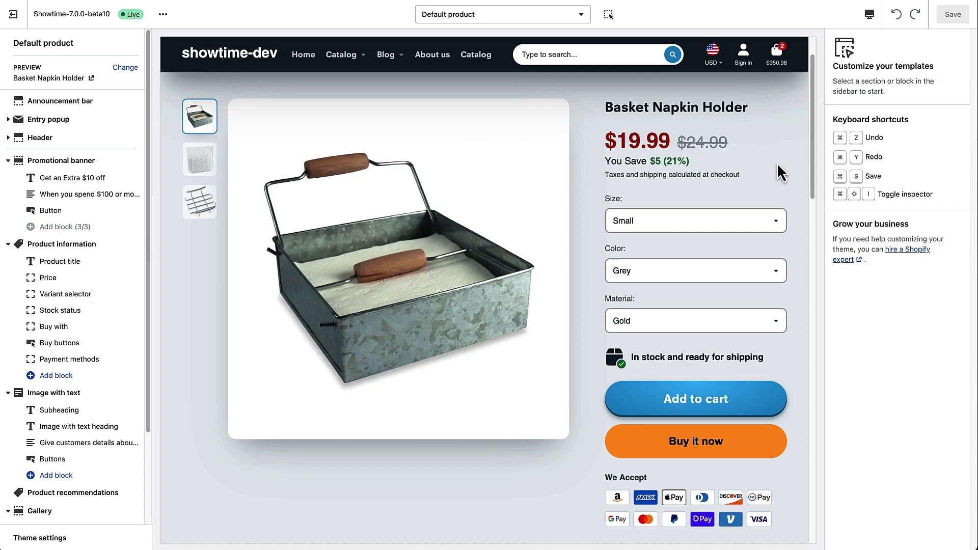
{"action": "scroll", "coordinate": [798, 206], "scroll_direction": "down", "scroll_amount": 4}
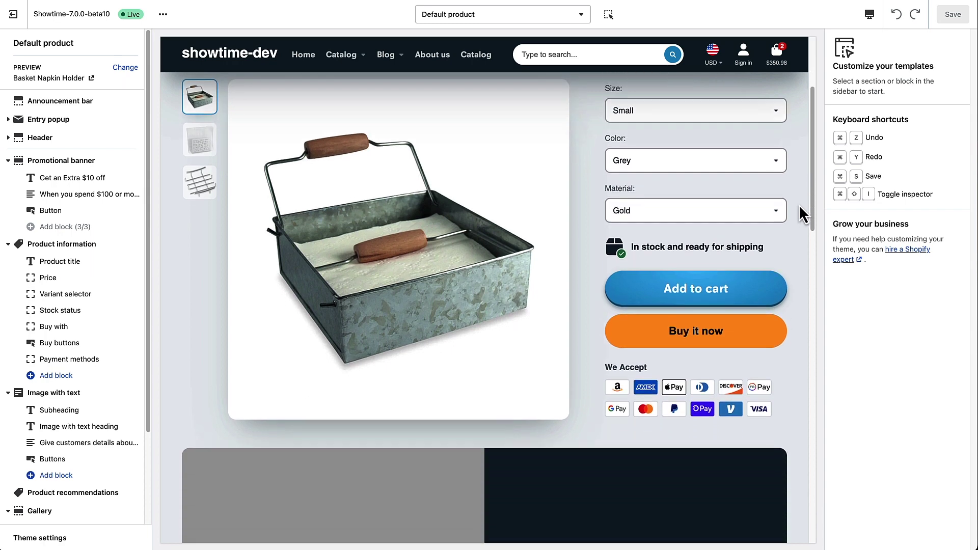
{"action": "scroll", "coordinate": [798, 204], "scroll_direction": "down", "scroll_amount": 5}
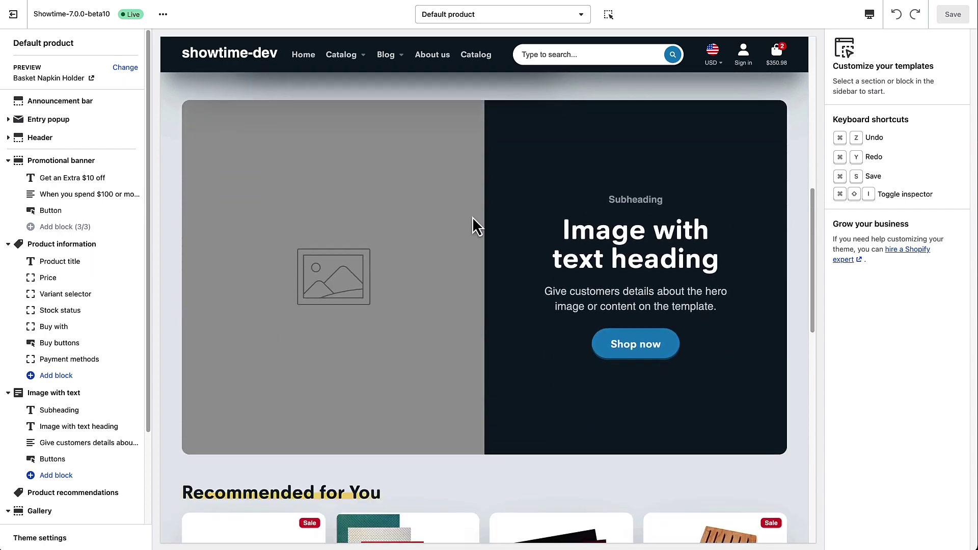
{"action": "scroll", "coordinate": [647, 236], "scroll_direction": "down", "scroll_amount": 7}
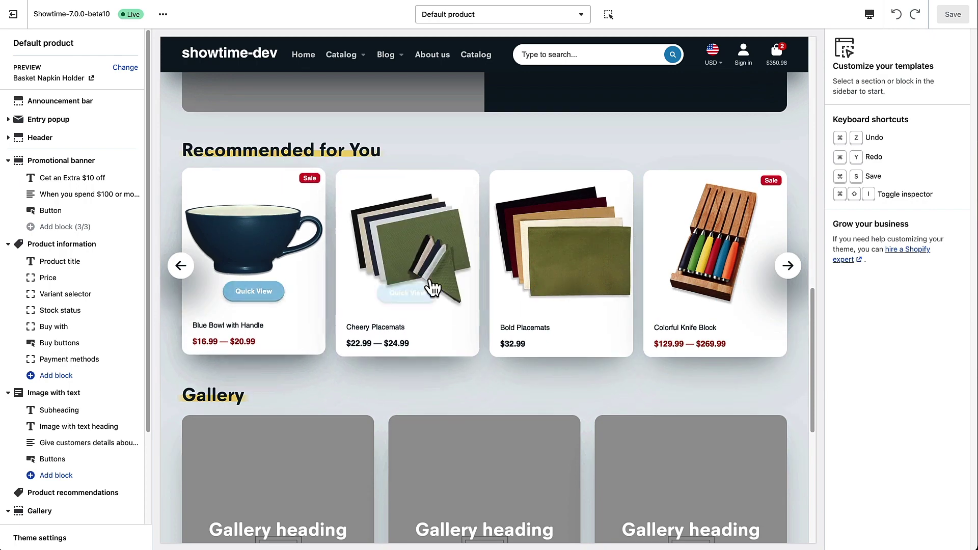
{"action": "mouse_move", "coordinate": [751, 288]}
{"action": "scroll", "coordinate": [752, 287], "scroll_direction": "down", "scroll_amount": 5}
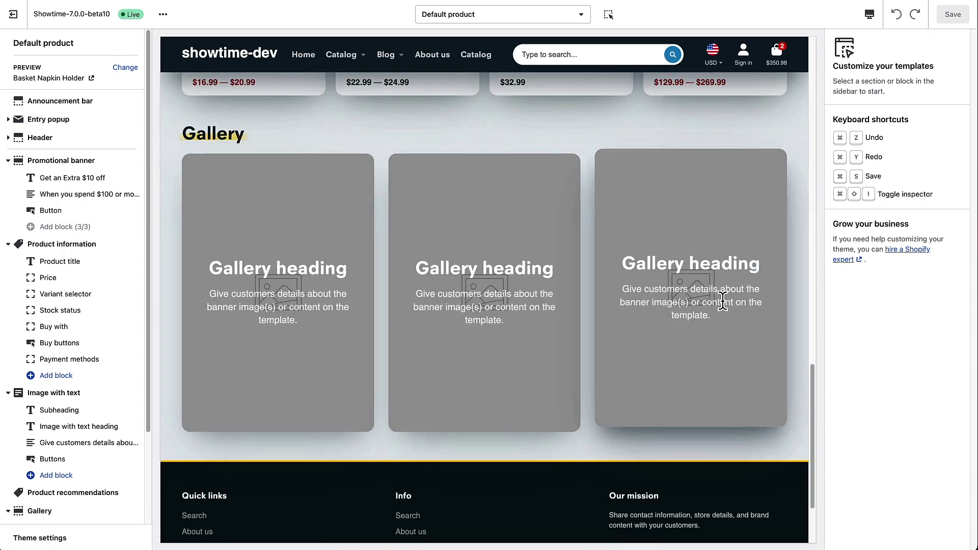
{"action": "scroll", "coordinate": [790, 311], "scroll_direction": "up", "scroll_amount": 18}
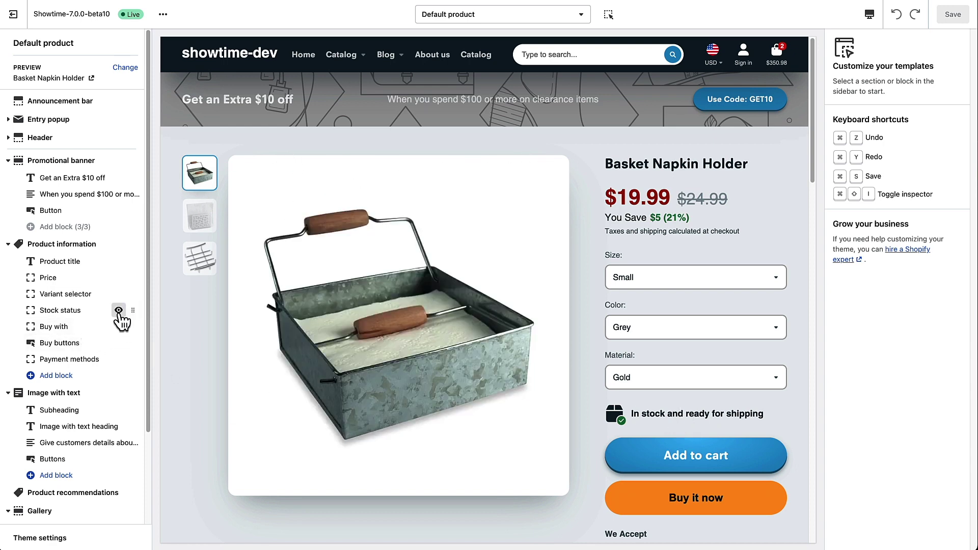
Step: Drag the Stock status block above Variant selector and Price, directly under Product title
{"action": "left_click", "coordinate": [118, 311]}
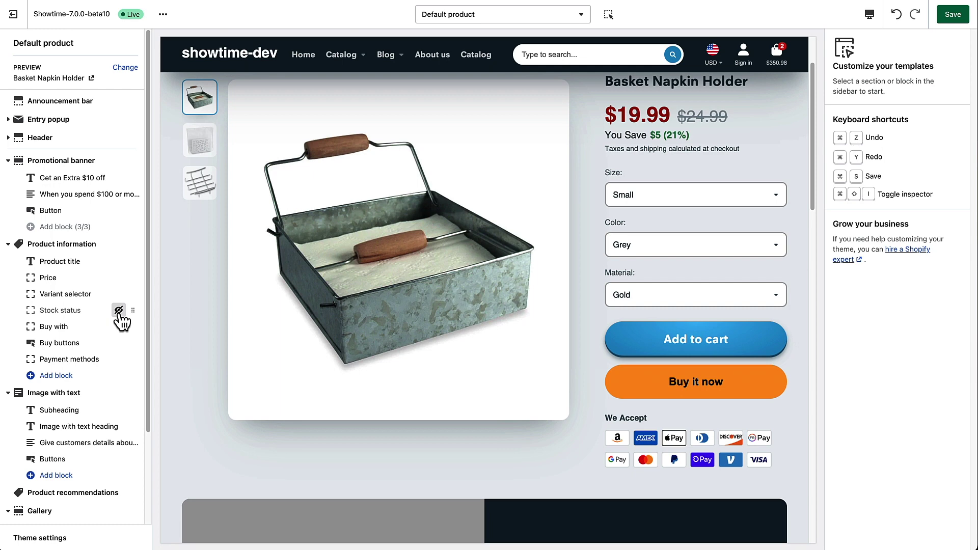
{"action": "left_click", "coordinate": [119, 310]}
{"action": "left_click", "coordinate": [62, 312]}
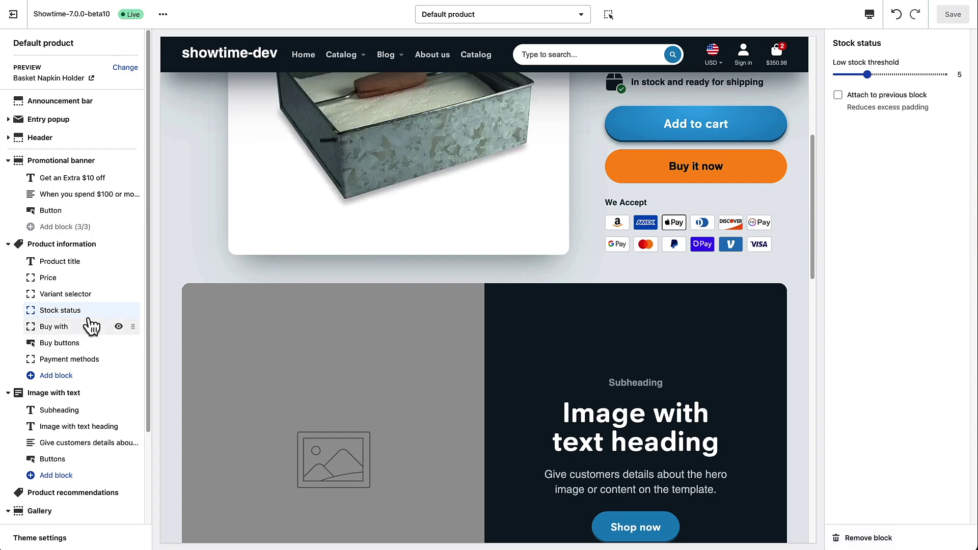
{"action": "mouse_move", "coordinate": [128, 311]}
{"action": "left_click_drag", "start_coordinate": [131, 310], "coordinate": [131, 294]}
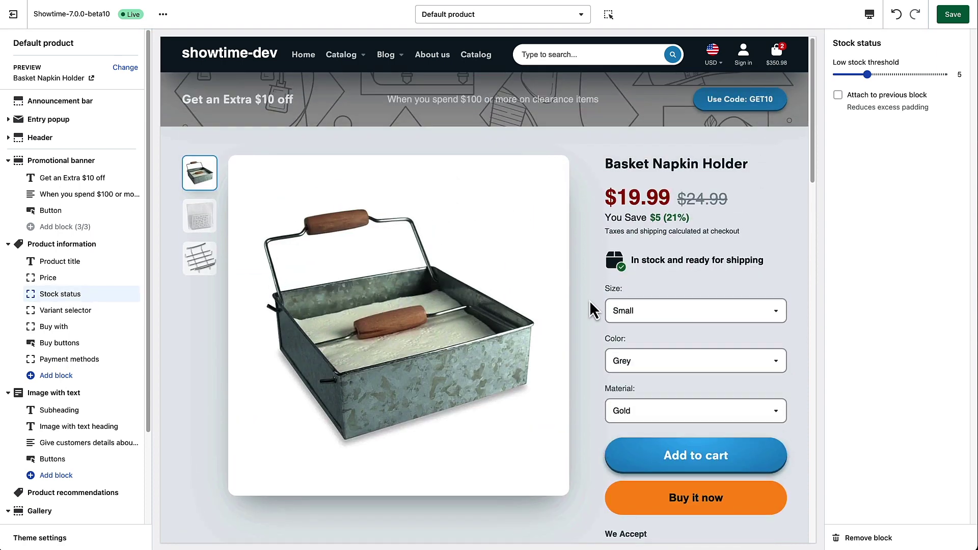
{"action": "mouse_move", "coordinate": [127, 294]}
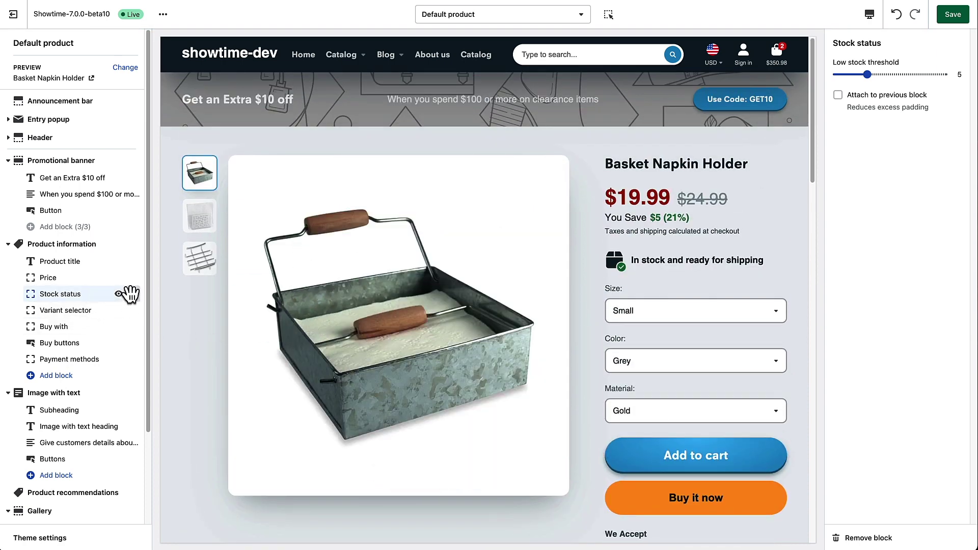
{"action": "left_click_drag", "start_coordinate": [129, 294], "coordinate": [131, 278]}
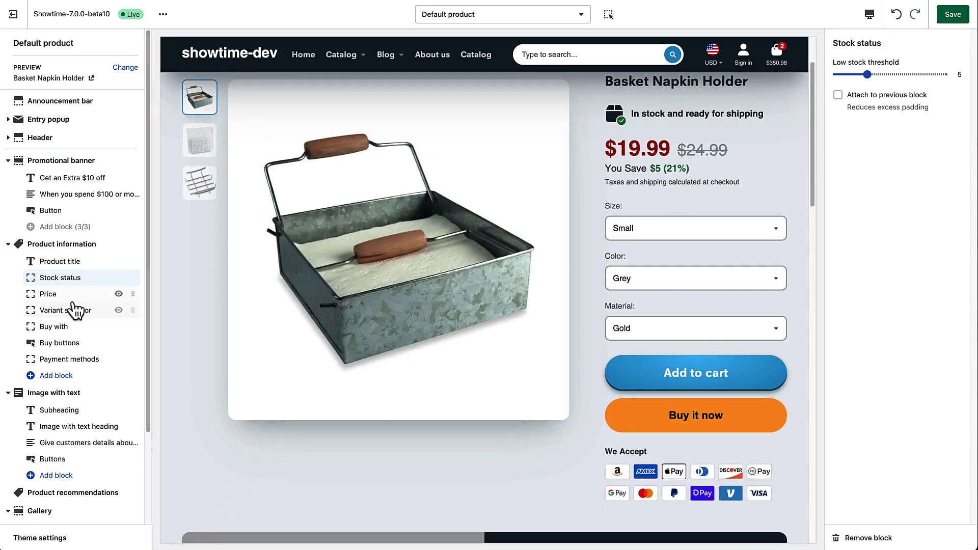
{"action": "scroll", "coordinate": [663, 209], "scroll_direction": "down", "scroll_amount": 3}
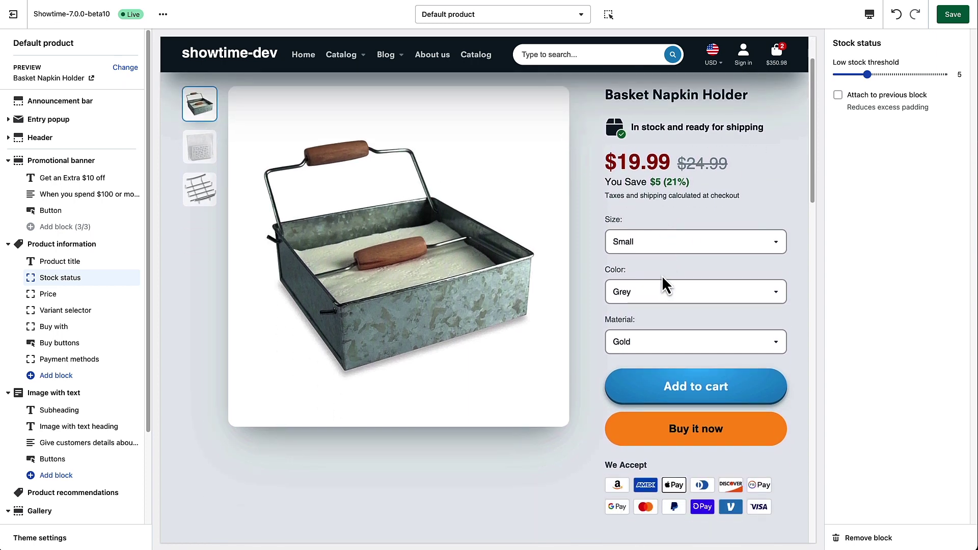
Step: Browse Product information's Add block list, including Pop-up, Custom HTML, Trust icon and Specifications
{"action": "left_click", "coordinate": [58, 376]}
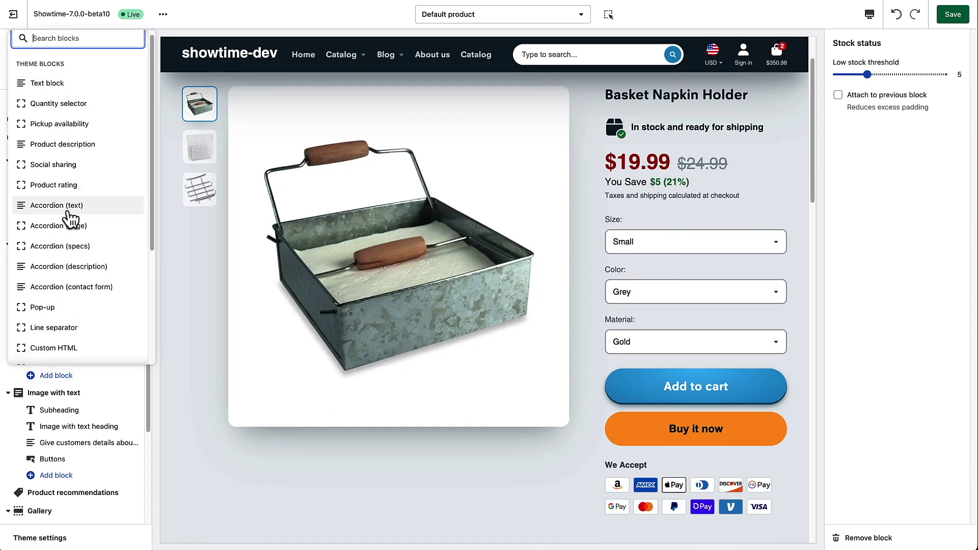
{"action": "scroll", "coordinate": [72, 214], "scroll_direction": "down", "scroll_amount": 4}
{"action": "scroll", "coordinate": [77, 237], "scroll_direction": "up", "scroll_amount": 2}
{"action": "scroll", "coordinate": [76, 237], "scroll_direction": "up", "scroll_amount": 2}
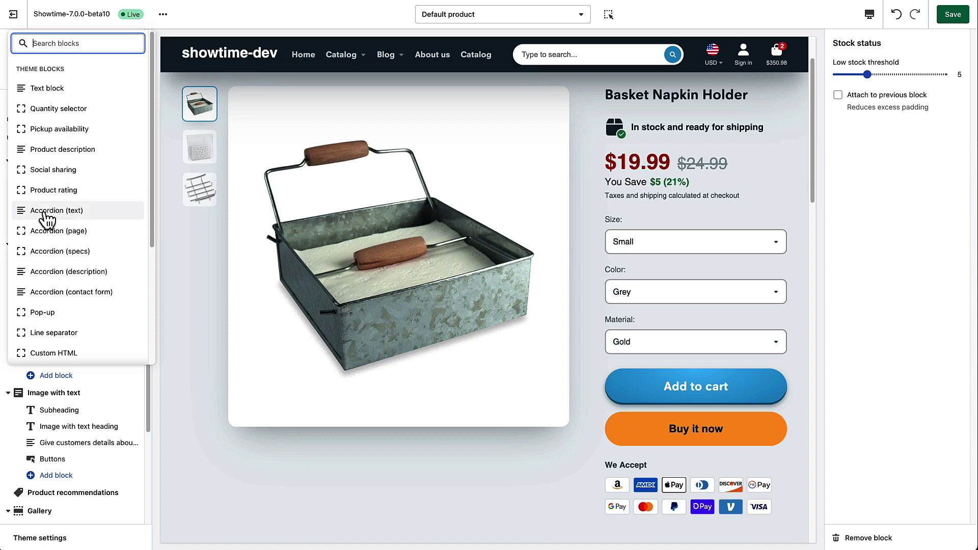
{"action": "scroll", "coordinate": [63, 272], "scroll_direction": "down", "scroll_amount": 1}
{"action": "scroll", "coordinate": [62, 273], "scroll_direction": "down", "scroll_amount": 5}
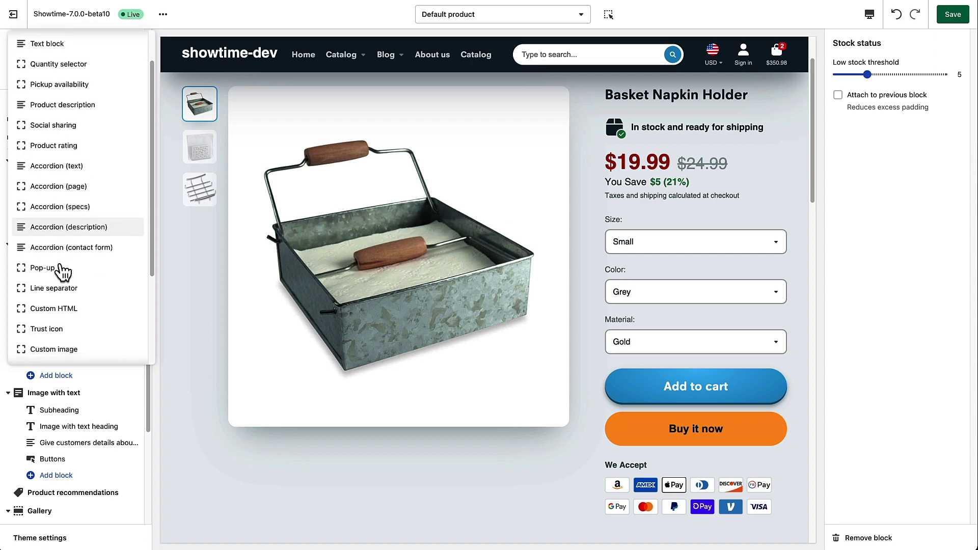
{"action": "scroll", "coordinate": [63, 273], "scroll_direction": "up", "scroll_amount": 5}
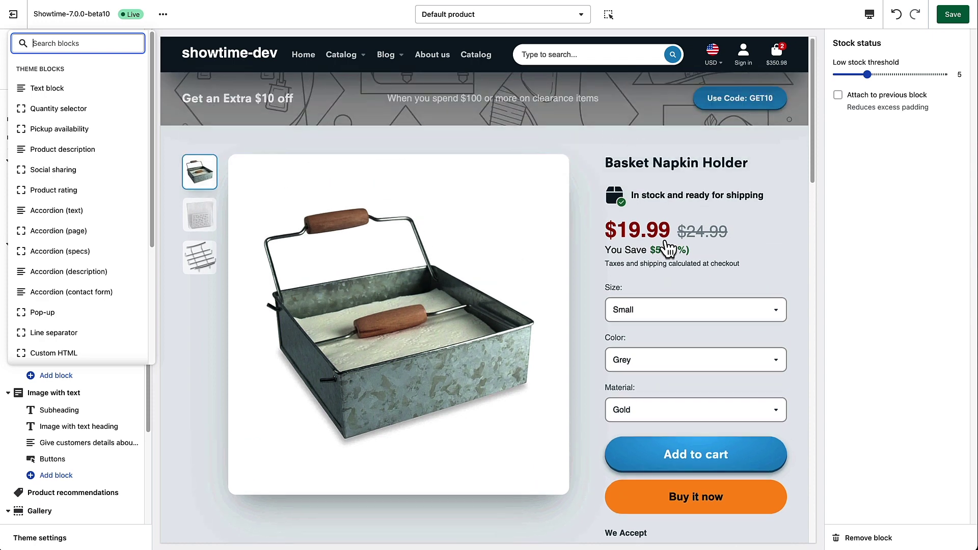
{"action": "scroll", "coordinate": [737, 231], "scroll_direction": "down", "scroll_amount": 3}
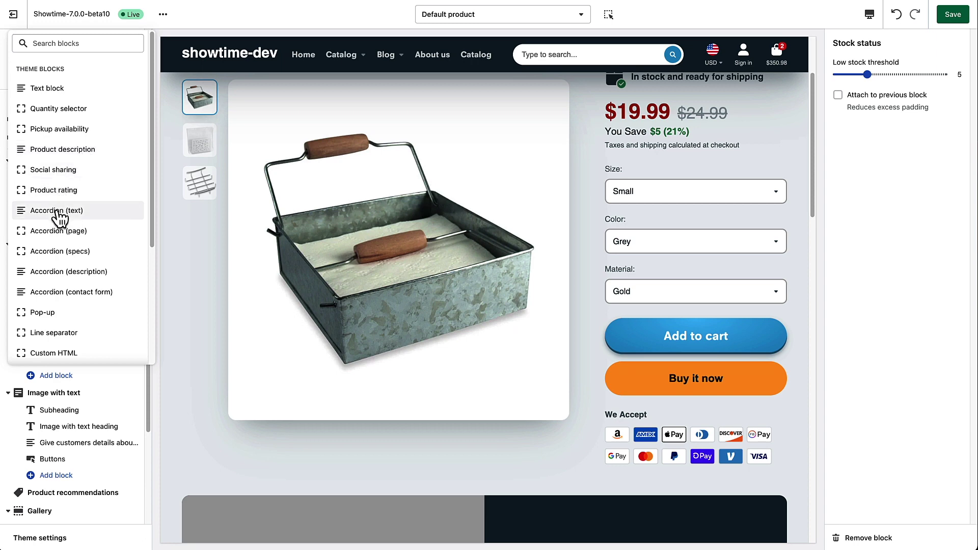
{"action": "scroll", "coordinate": [707, 276], "scroll_direction": "down", "scroll_amount": 4}
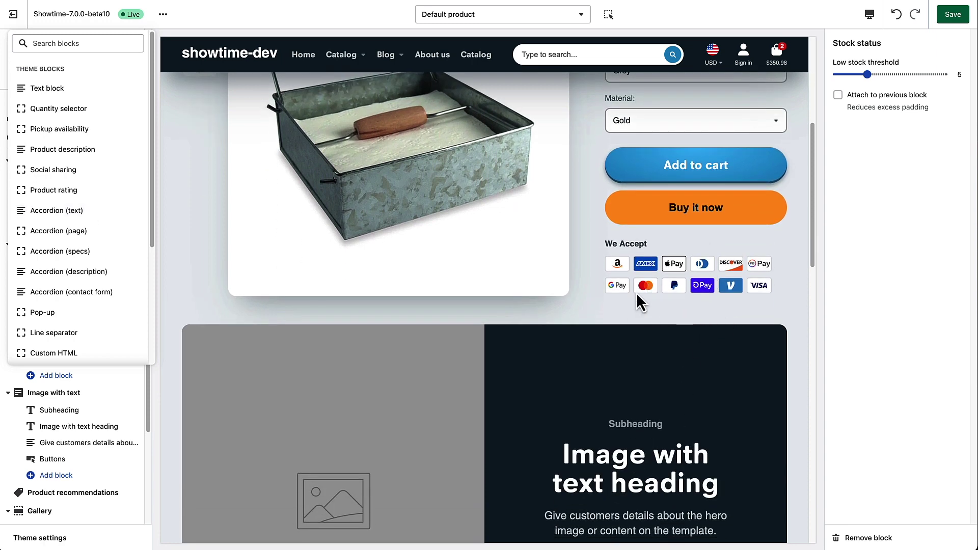
{"action": "scroll", "coordinate": [690, 331], "scroll_direction": "up", "scroll_amount": 3}
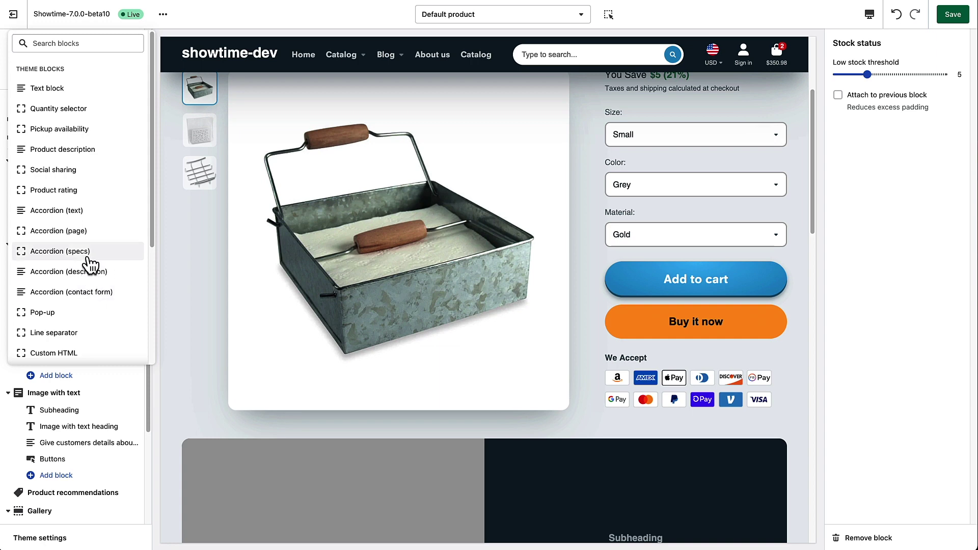
{"action": "scroll", "coordinate": [89, 260], "scroll_direction": "down", "scroll_amount": 3}
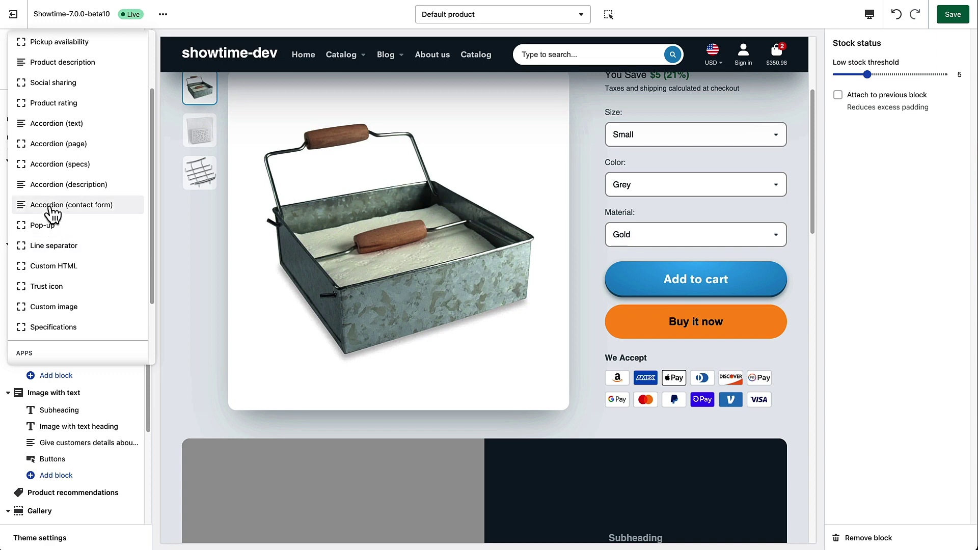
Step: Add an Accordion (description) block after Payment methods, previewing it expanded then collapsed
{"action": "left_click", "coordinate": [56, 185]}
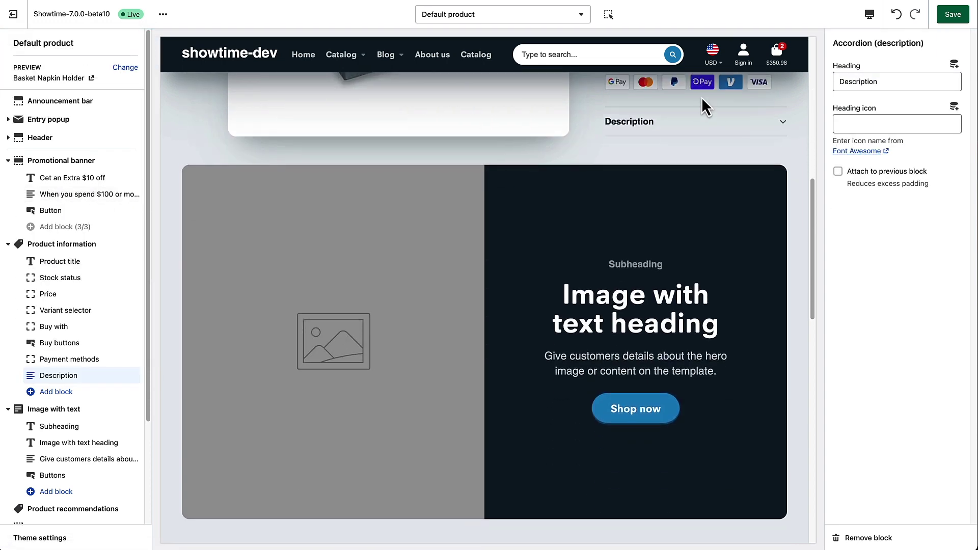
{"action": "left_click", "coordinate": [655, 129]}
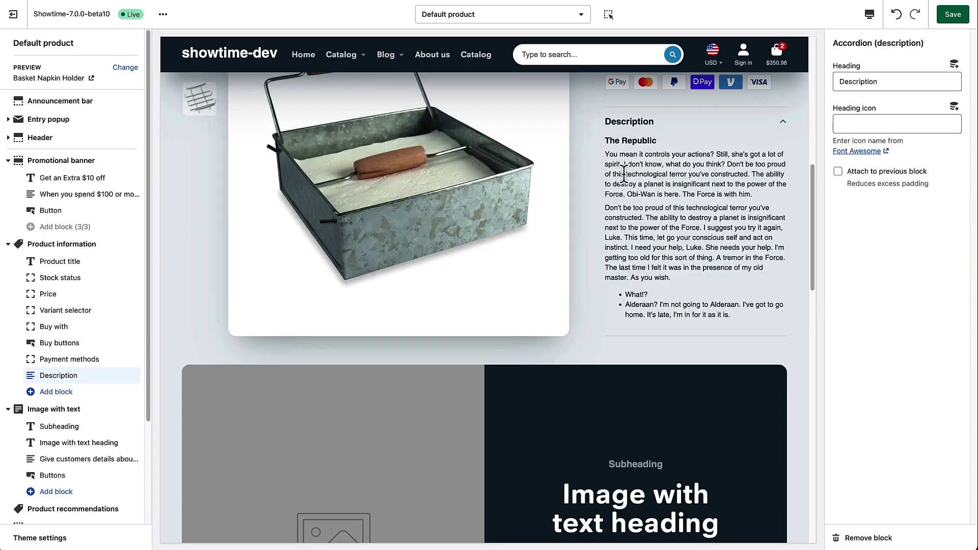
{"action": "scroll", "coordinate": [662, 178], "scroll_direction": "down", "scroll_amount": 2}
{"action": "scroll", "coordinate": [694, 209], "scroll_direction": "up", "scroll_amount": 4}
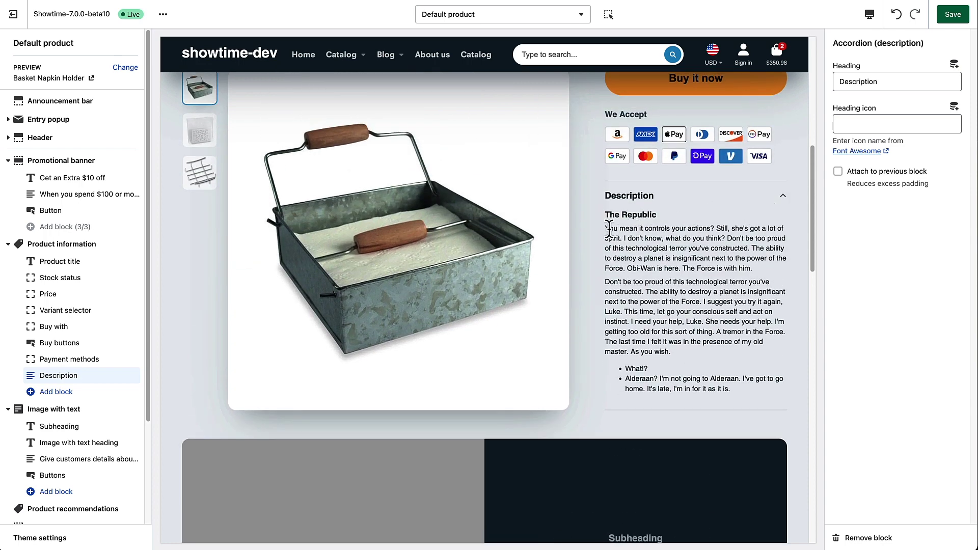
{"action": "left_click", "coordinate": [783, 199]}
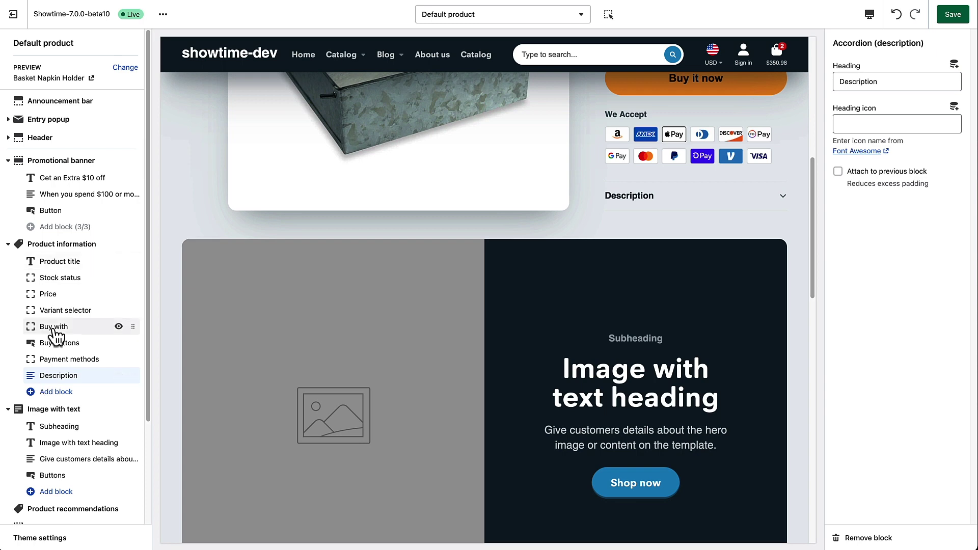
{"action": "scroll", "coordinate": [764, 192], "scroll_direction": "up", "scroll_amount": 5}
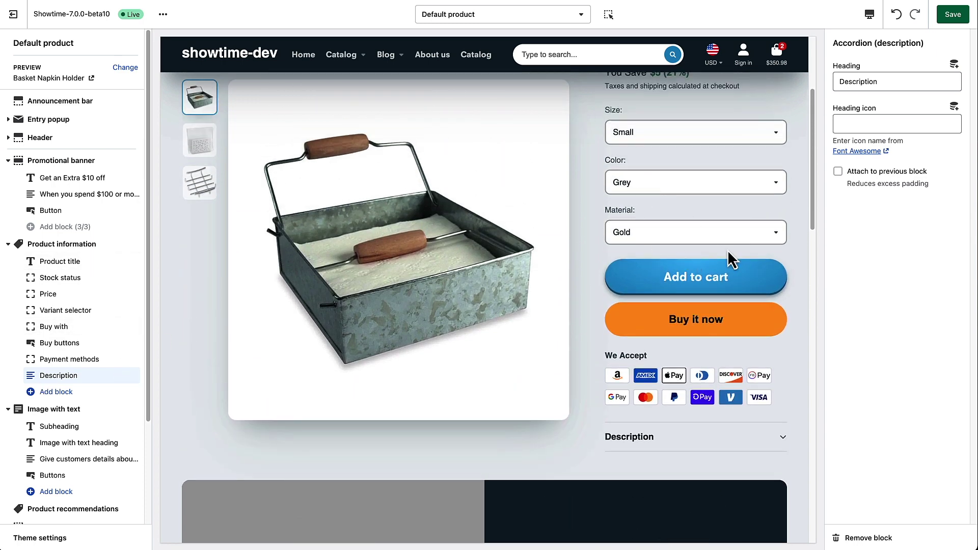
{"action": "scroll", "coordinate": [727, 250], "scroll_direction": "up", "scroll_amount": 2}
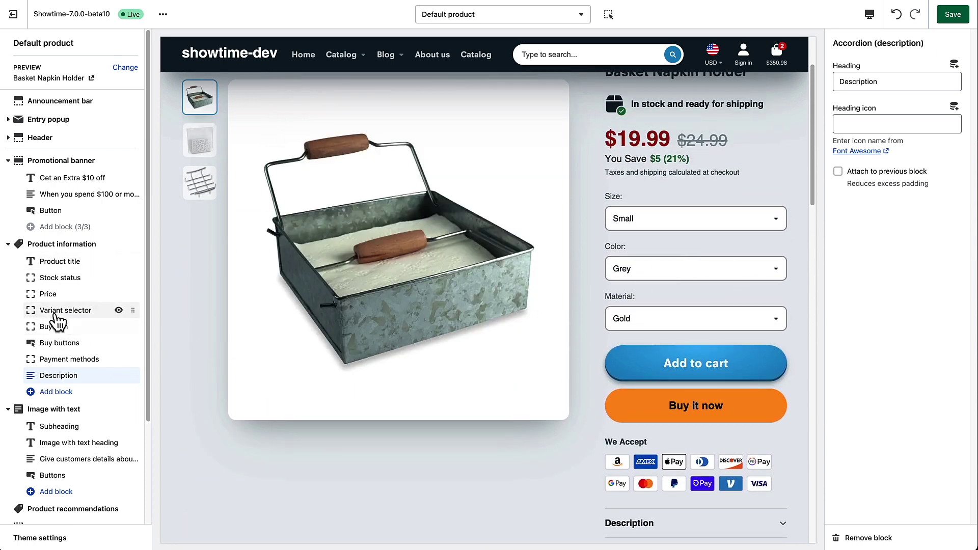
Step: Change the Variant selector block's Style from Dropdowns to Buttons
{"action": "left_click", "coordinate": [52, 314]}
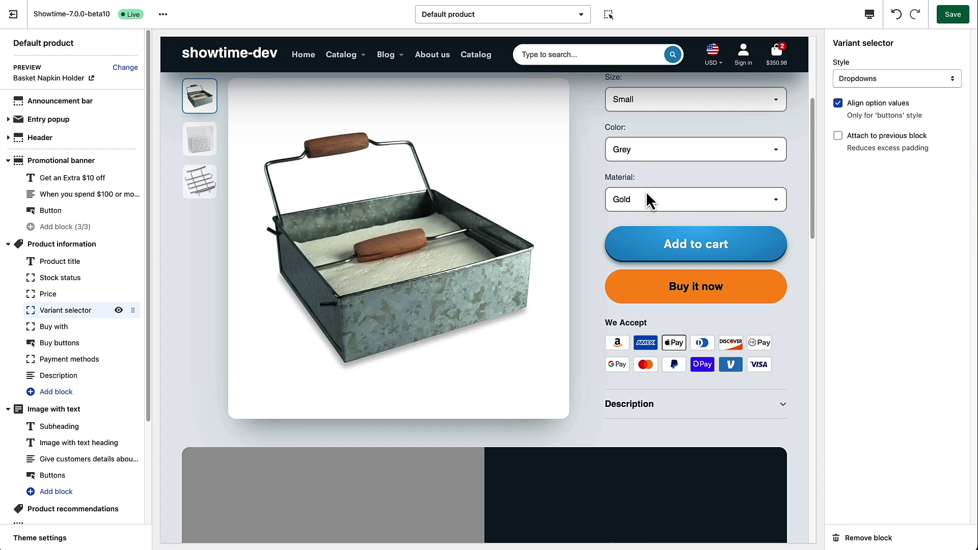
{"action": "left_click", "coordinate": [925, 77]}
{"action": "left_click", "coordinate": [912, 89]}
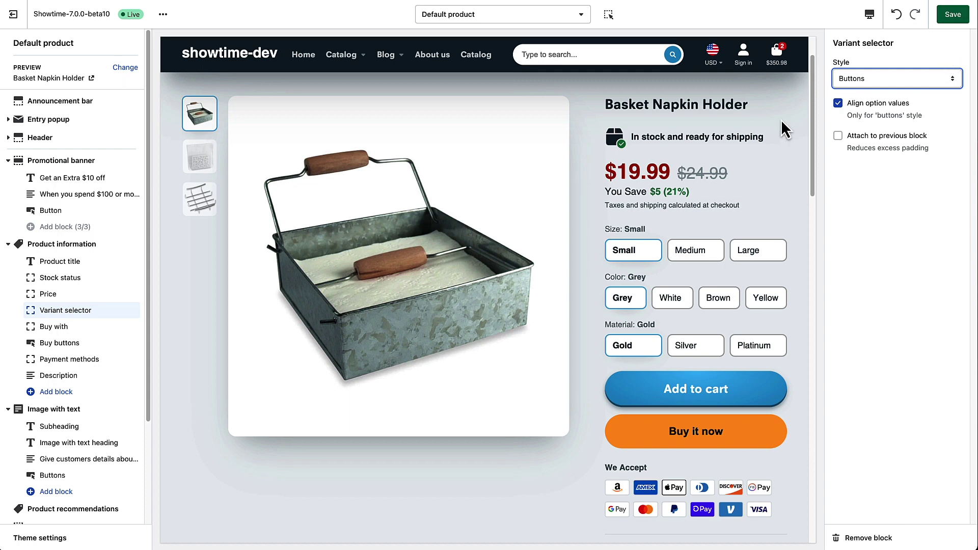
{"action": "scroll", "coordinate": [773, 157], "scroll_direction": "down", "scroll_amount": 10}
{"action": "scroll", "coordinate": [423, 210], "scroll_direction": "down", "scroll_amount": 2}
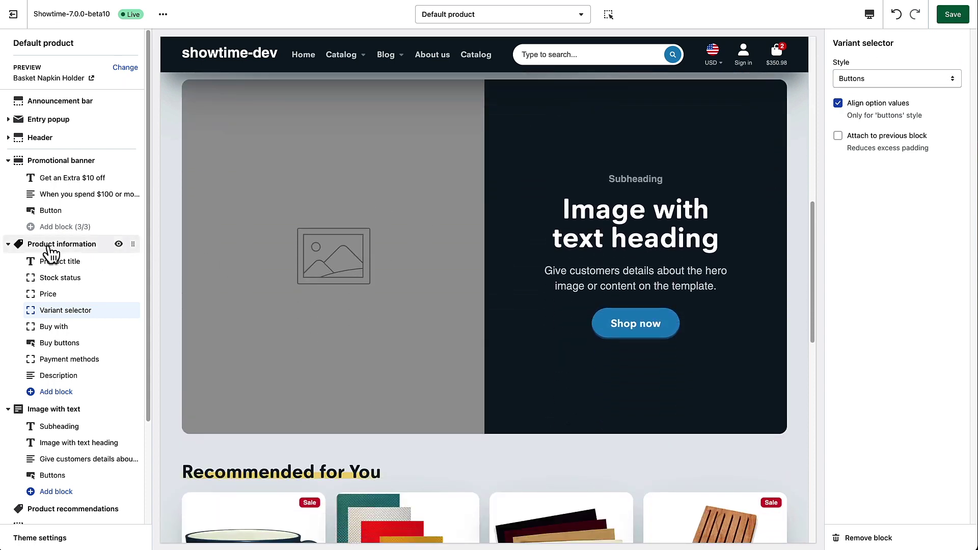
Step: Collapse the Promotional banner, Product information, Image with text and Gallery block lists in the sidebar
{"action": "left_click", "coordinate": [8, 161]}
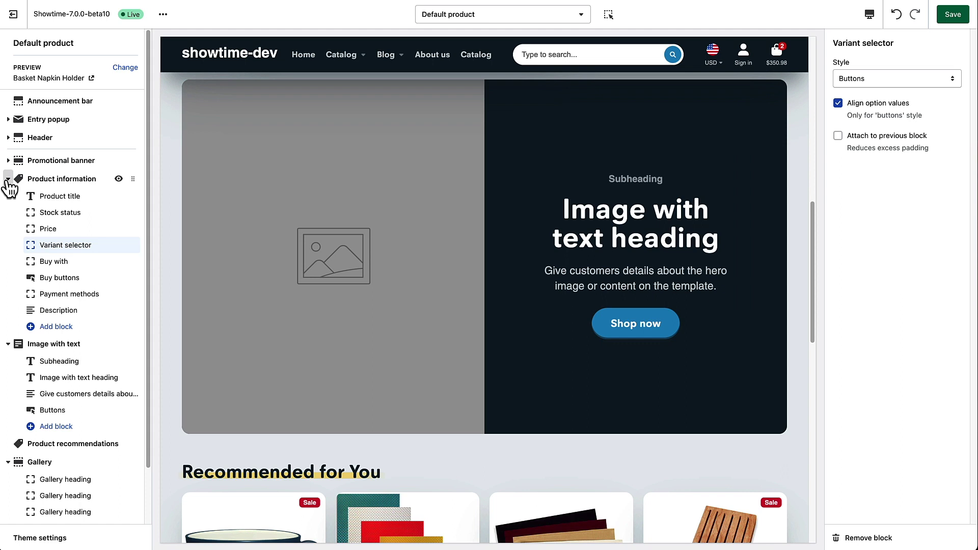
{"action": "scroll", "coordinate": [504, 331], "scroll_direction": "up", "scroll_amount": 4}
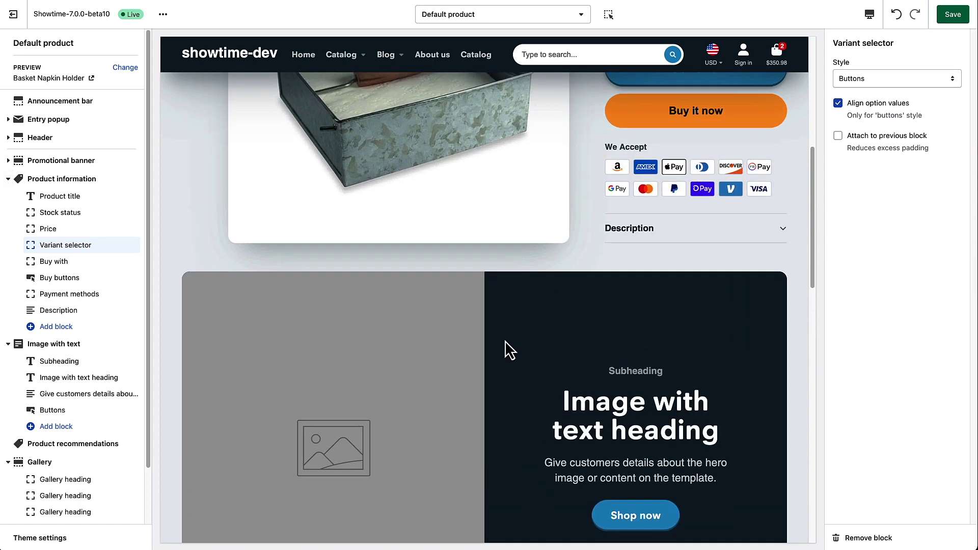
{"action": "scroll", "coordinate": [505, 340], "scroll_direction": "down", "scroll_amount": 1}
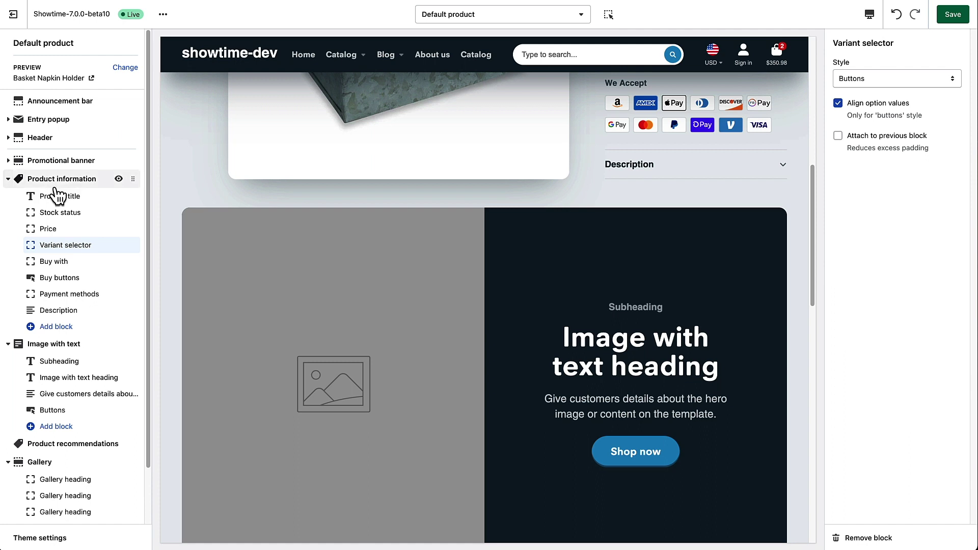
{"action": "left_click", "coordinate": [9, 179]}
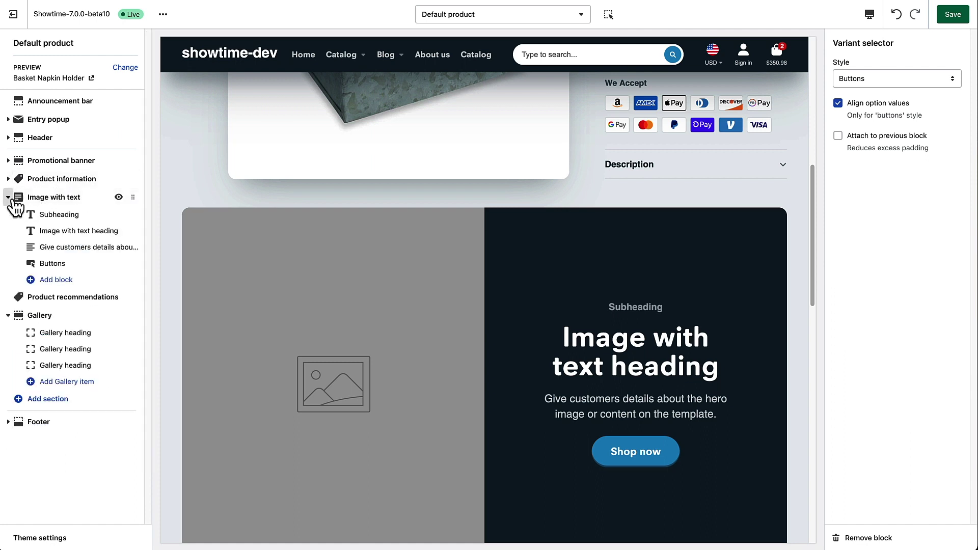
{"action": "left_click", "coordinate": [8, 198]}
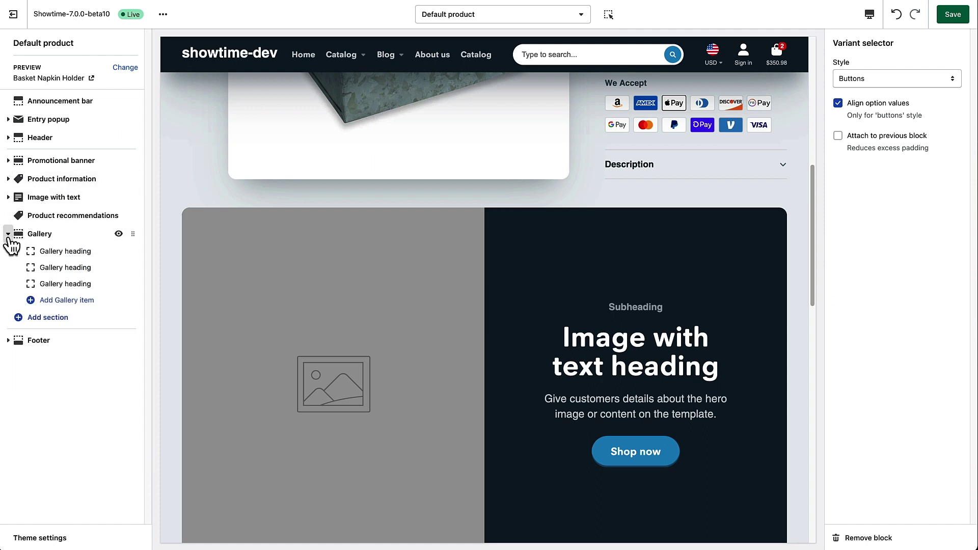
{"action": "left_click", "coordinate": [9, 234]}
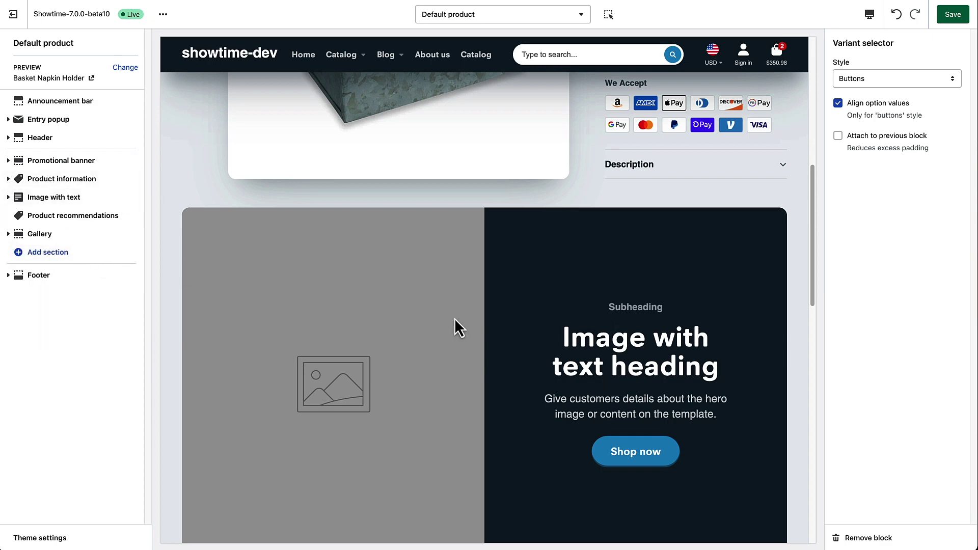
{"action": "scroll", "coordinate": [454, 326], "scroll_direction": "up", "scroll_amount": 5}
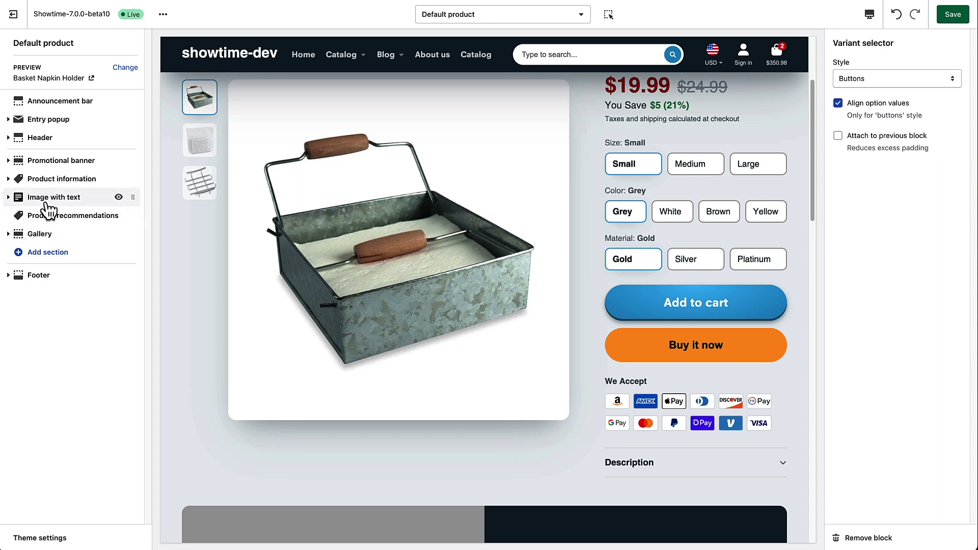
{"action": "scroll", "coordinate": [194, 324], "scroll_direction": "down", "scroll_amount": 5}
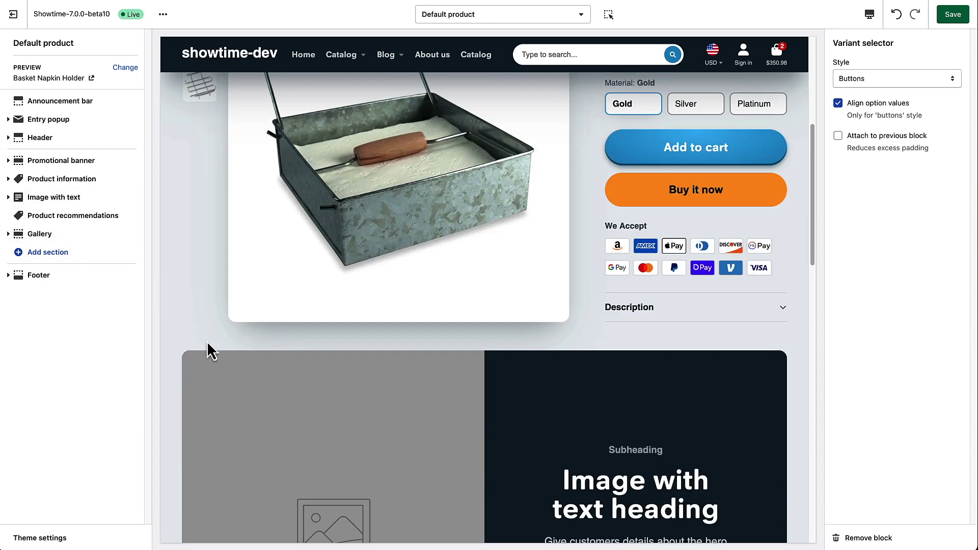
Step: Replace the Image with text placeholder with the night-time sailing ship picture and check the preview
{"action": "left_click", "coordinate": [57, 198]}
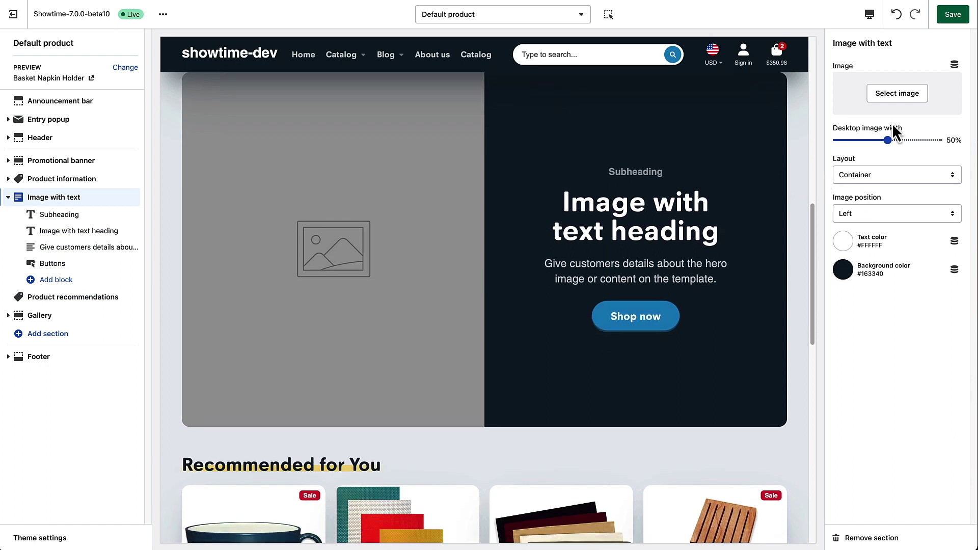
{"action": "left_click", "coordinate": [892, 97]}
{"action": "left_click", "coordinate": [937, 196]}
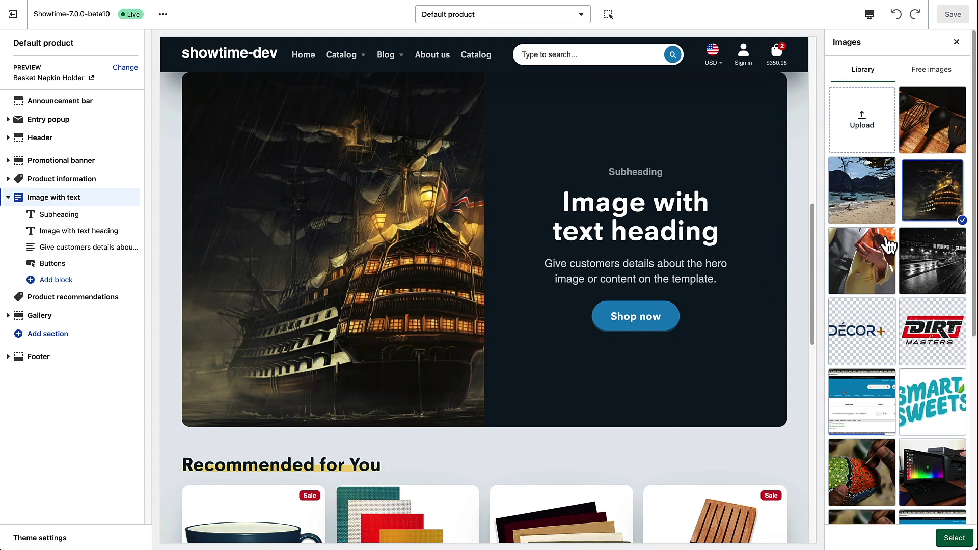
{"action": "left_click", "coordinate": [947, 537]}
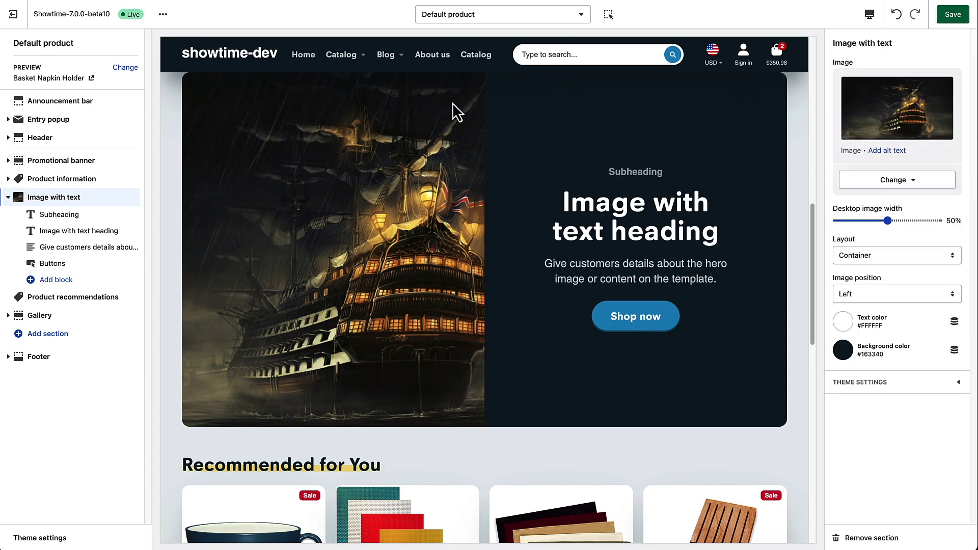
{"action": "scroll", "coordinate": [408, 254], "scroll_direction": "up", "scroll_amount": 1}
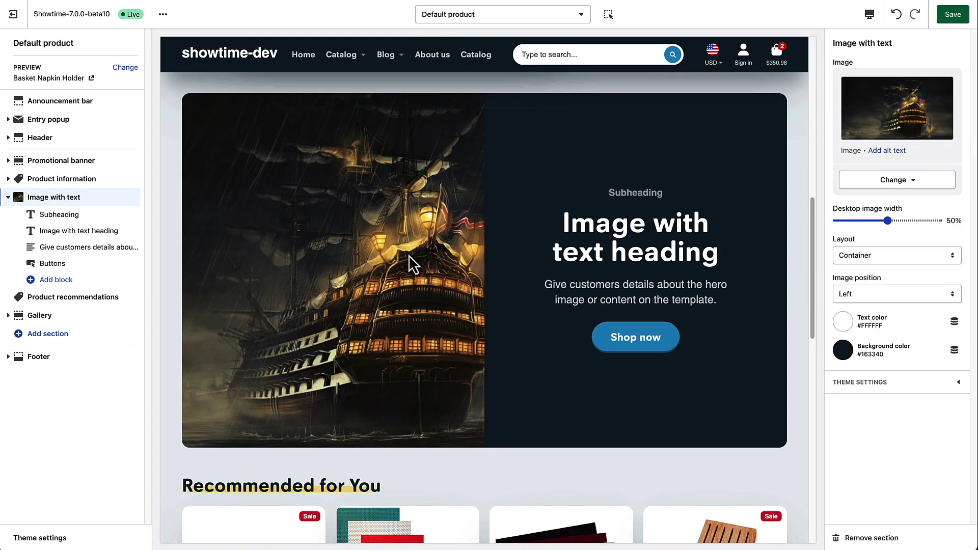
{"action": "scroll", "coordinate": [409, 255], "scroll_direction": "up", "scroll_amount": 3}
{"action": "scroll", "coordinate": [517, 399], "scroll_direction": "down", "scroll_amount": 3}
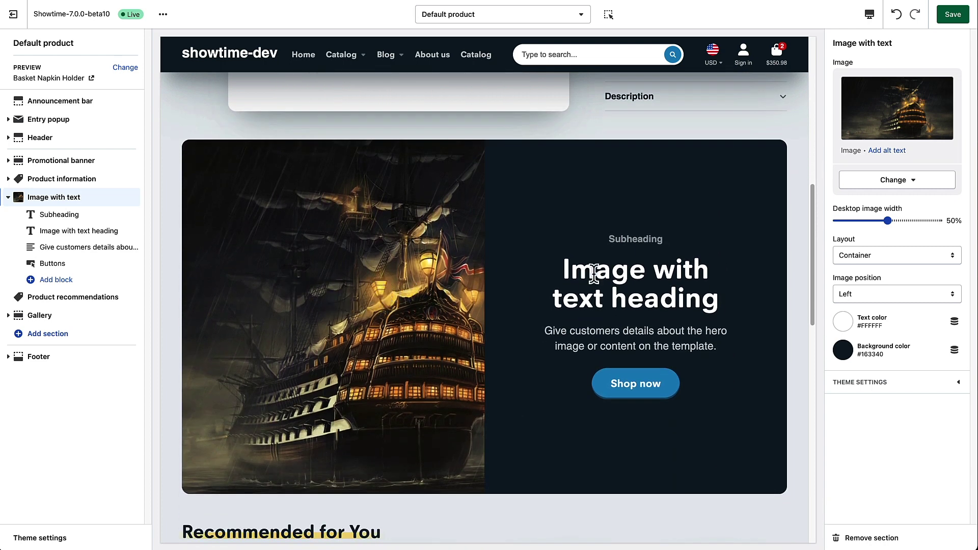
{"action": "scroll", "coordinate": [613, 283], "scroll_direction": "down", "scroll_amount": 3}
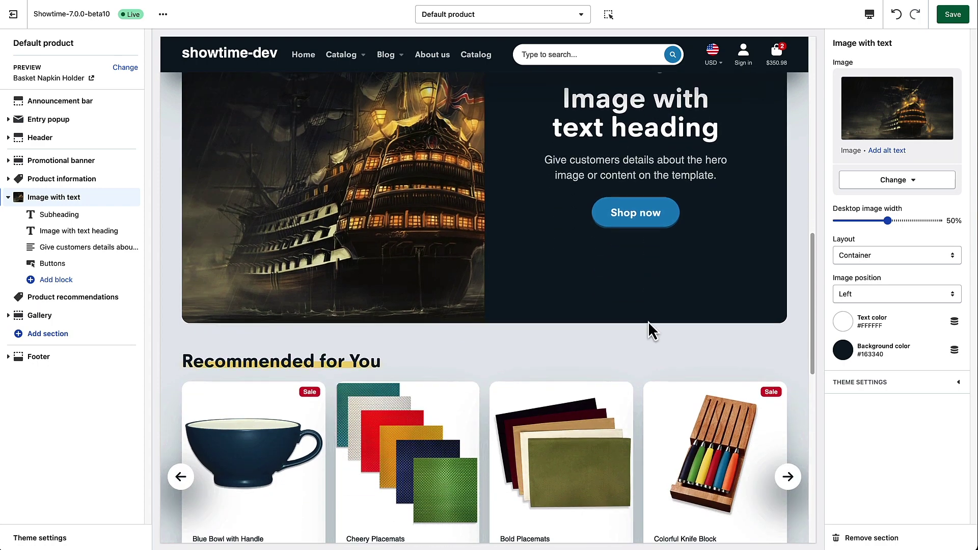
{"action": "scroll", "coordinate": [648, 320], "scroll_direction": "up", "scroll_amount": 6}
{"action": "scroll", "coordinate": [622, 364], "scroll_direction": "up", "scroll_amount": 3}
{"action": "scroll", "coordinate": [561, 362], "scroll_direction": "down", "scroll_amount": 5}
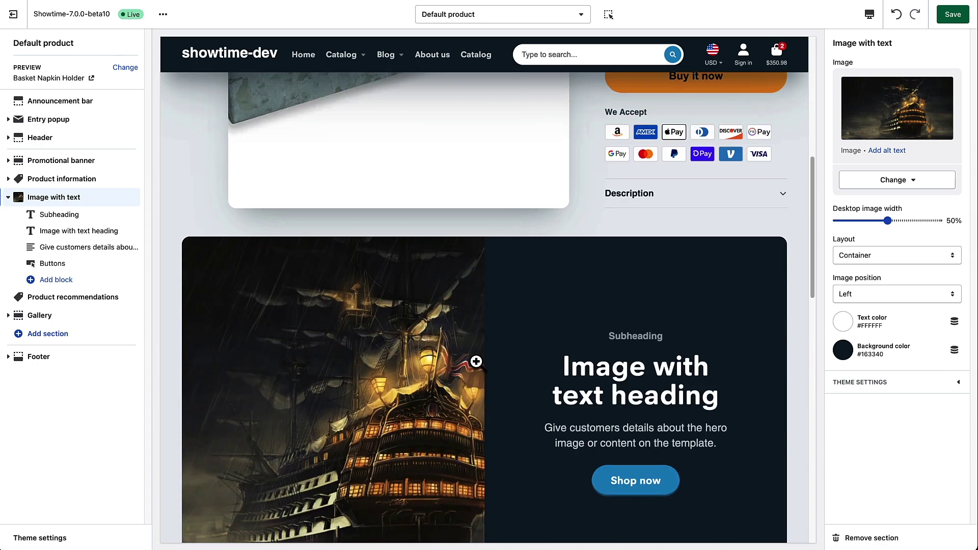
{"action": "scroll", "coordinate": [529, 328], "scroll_direction": "up", "scroll_amount": 8}
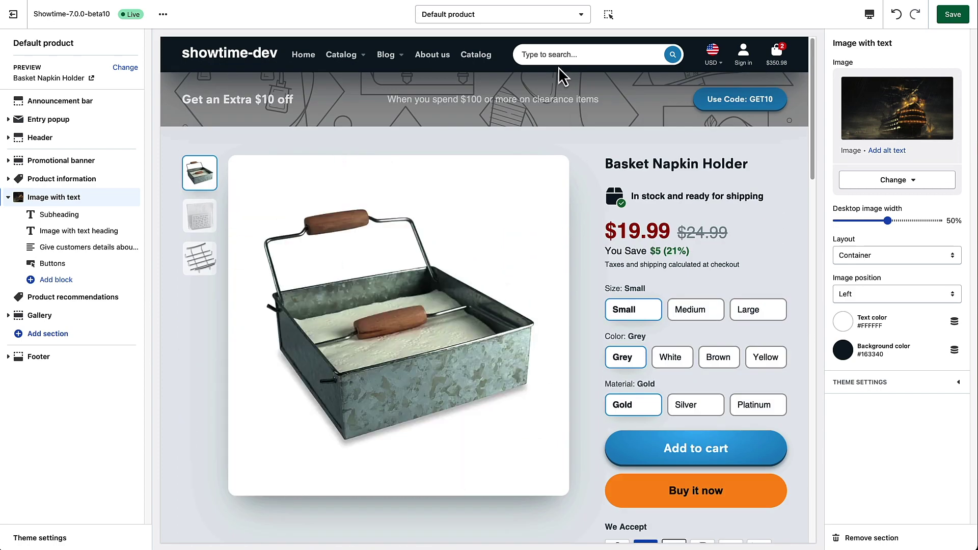
Step: Create a product template named custom-product-4 based on Default product
{"action": "left_click", "coordinate": [582, 15]}
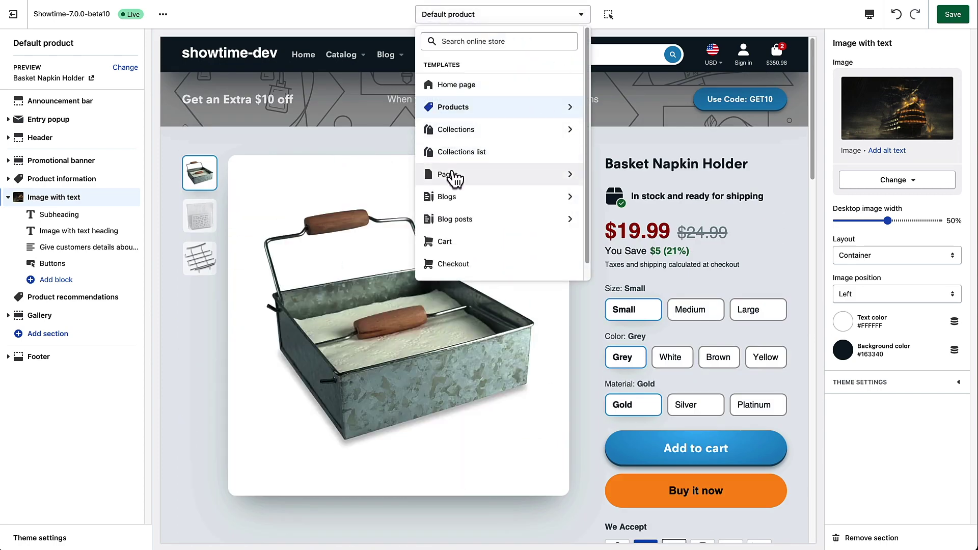
{"action": "left_click", "coordinate": [455, 108]}
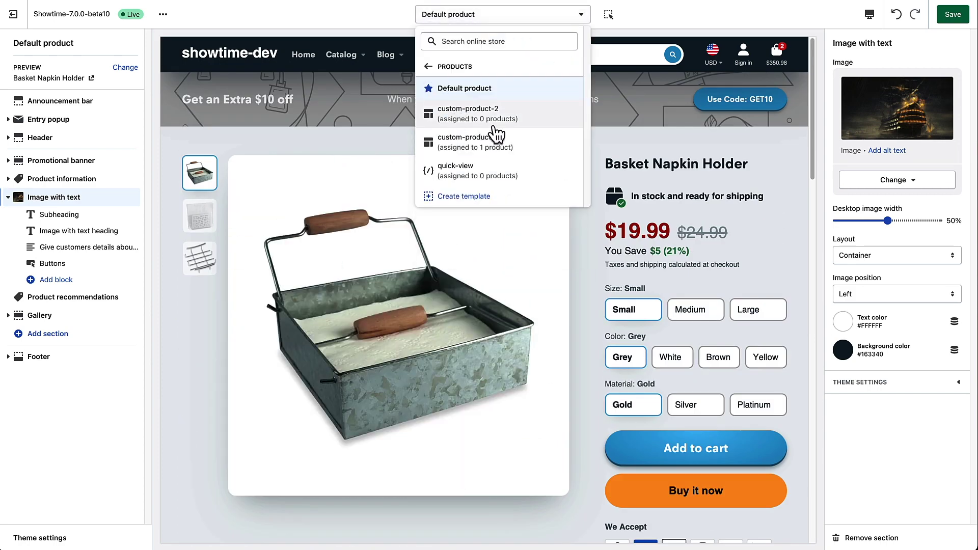
{"action": "left_click", "coordinate": [465, 197]}
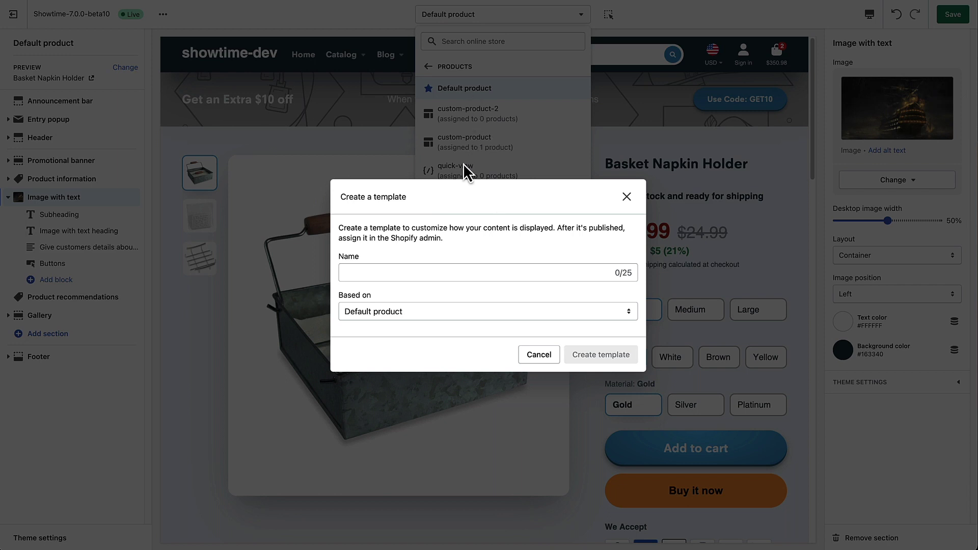
{"action": "left_click", "coordinate": [371, 275]}
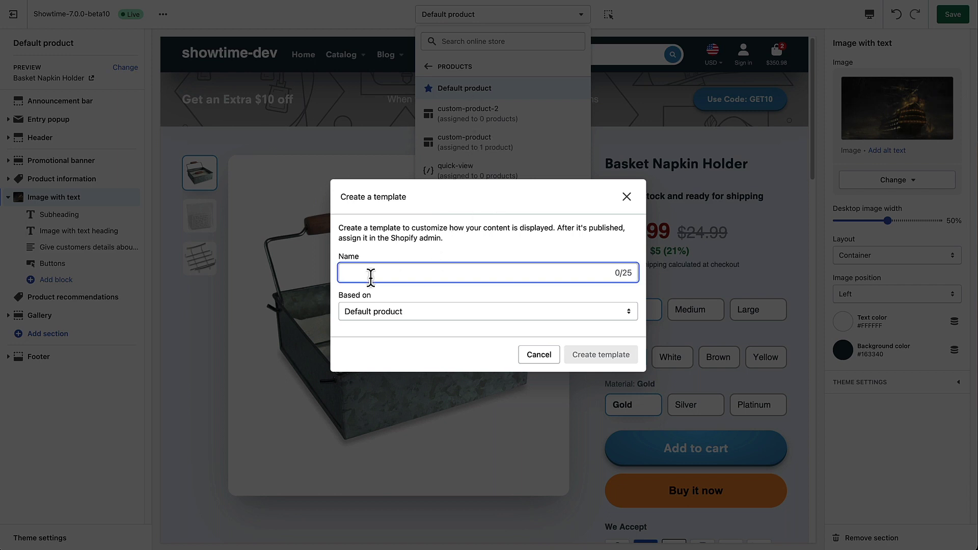
{"action": "type", "text": "custom-product-4"}
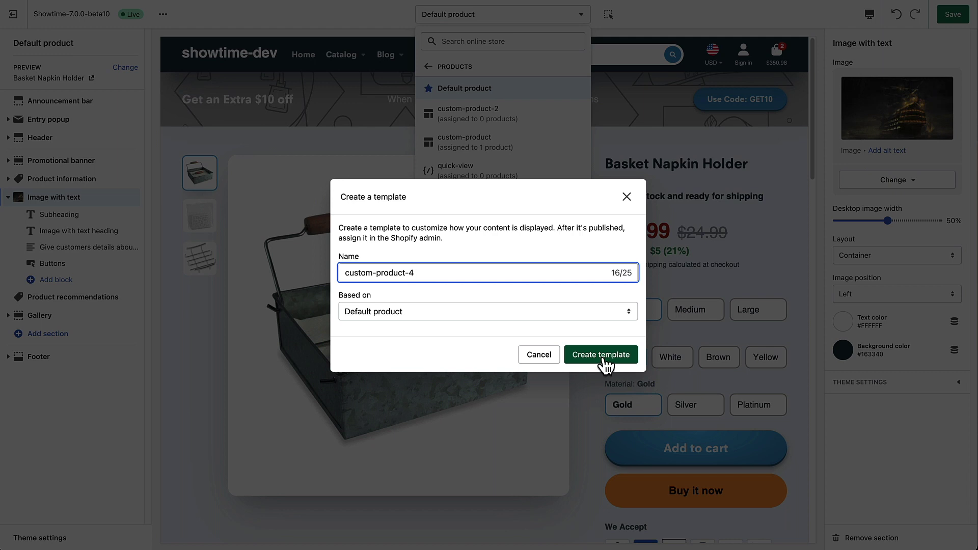
{"action": "left_click", "coordinate": [605, 364]}
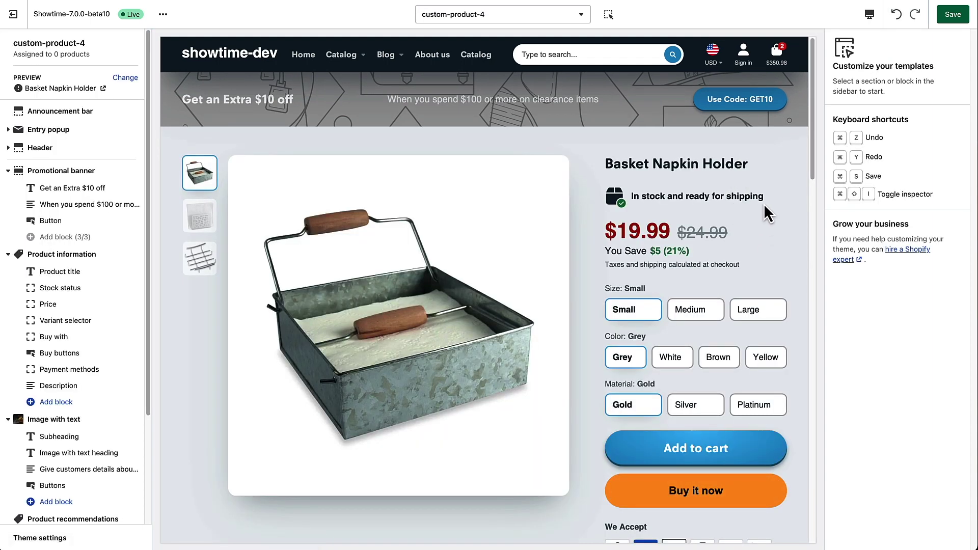
Step: Append a Gallery section and a Hero background video section to custom-product-4
{"action": "scroll", "coordinate": [120, 257], "scroll_direction": "down", "scroll_amount": 4}
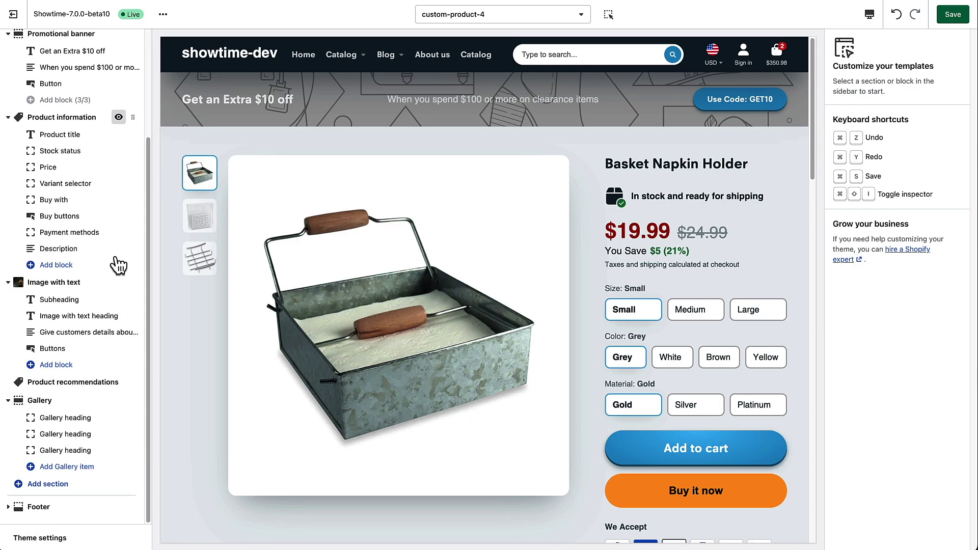
{"action": "left_click", "coordinate": [48, 484]}
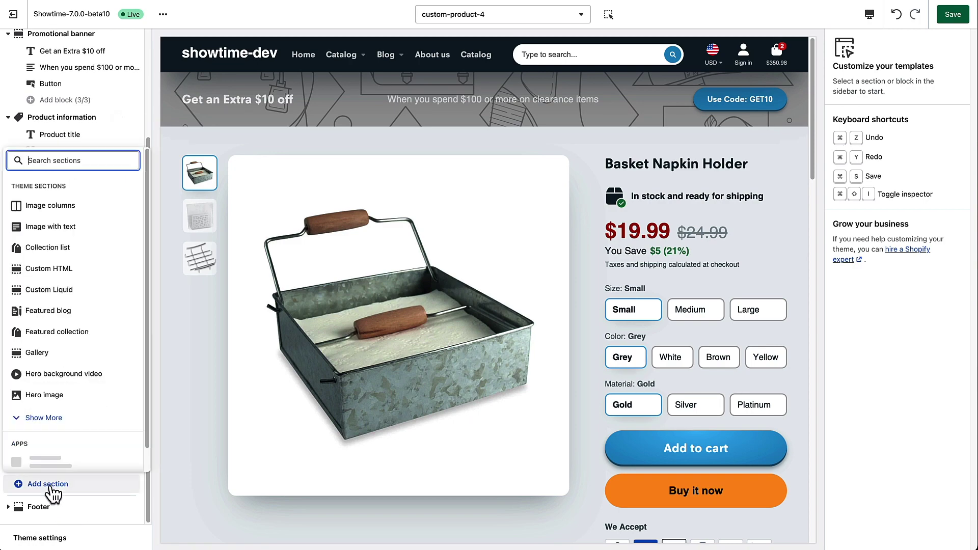
{"action": "left_click", "coordinate": [43, 355]}
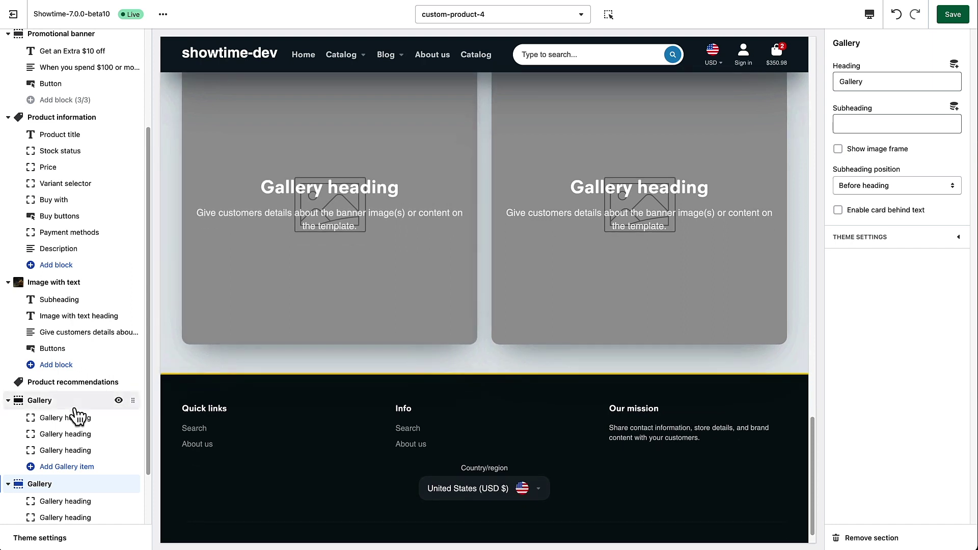
{"action": "scroll", "coordinate": [56, 519], "scroll_direction": "down", "scroll_amount": 3}
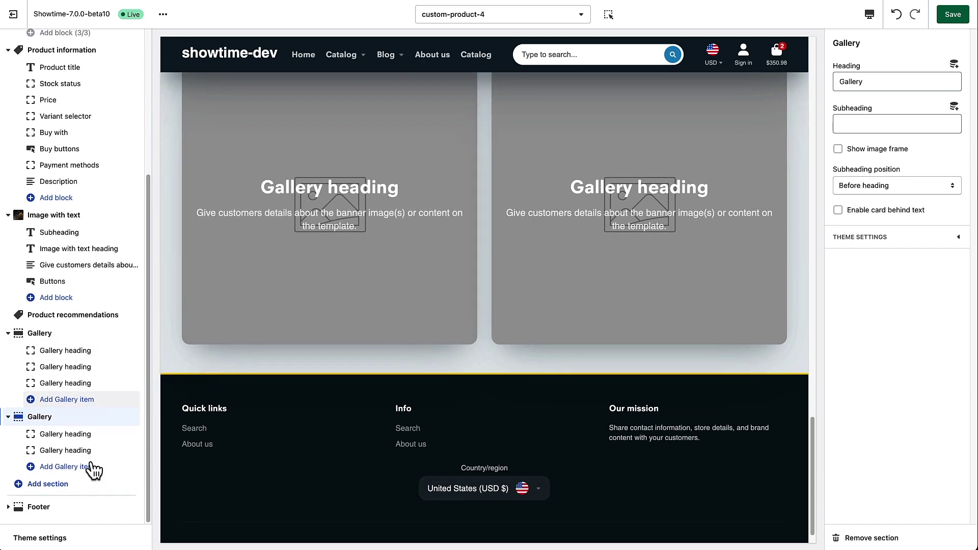
{"action": "left_click", "coordinate": [51, 484]}
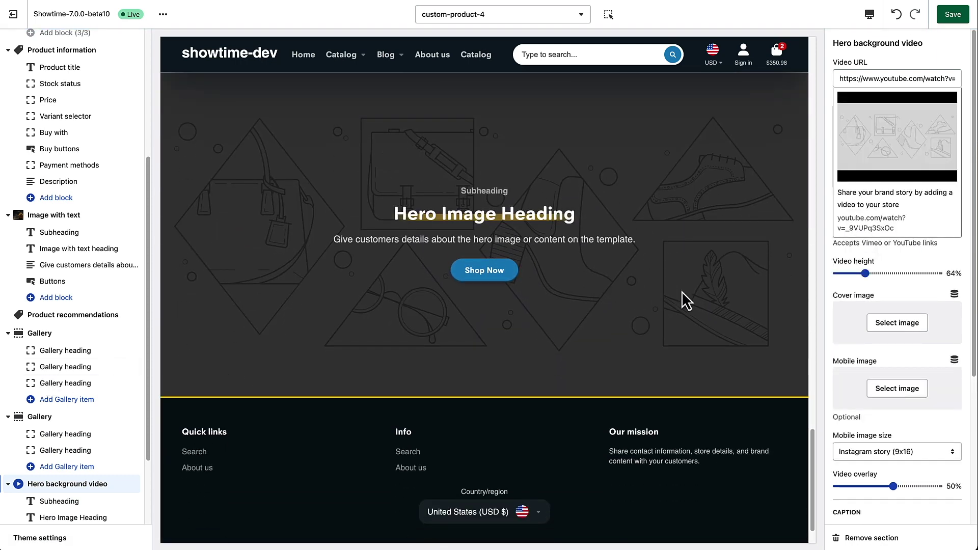
{"action": "scroll", "coordinate": [686, 291], "scroll_direction": "up", "scroll_amount": 2}
{"action": "scroll", "coordinate": [668, 256], "scroll_direction": "down", "scroll_amount": 4}
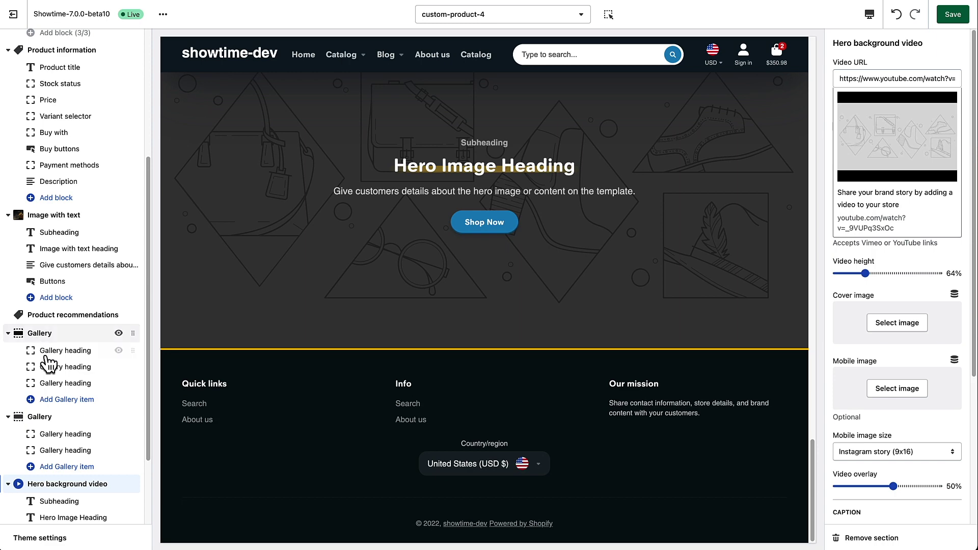
{"action": "left_click", "coordinate": [40, 338]}
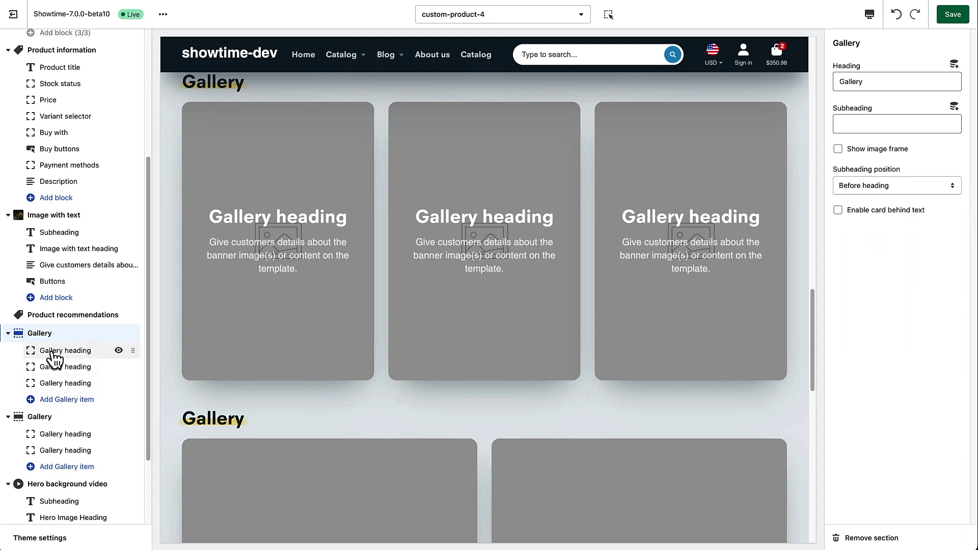
Step: Review the first gallery item and save the custom-product-4 template changes
{"action": "left_click", "coordinate": [59, 354]}
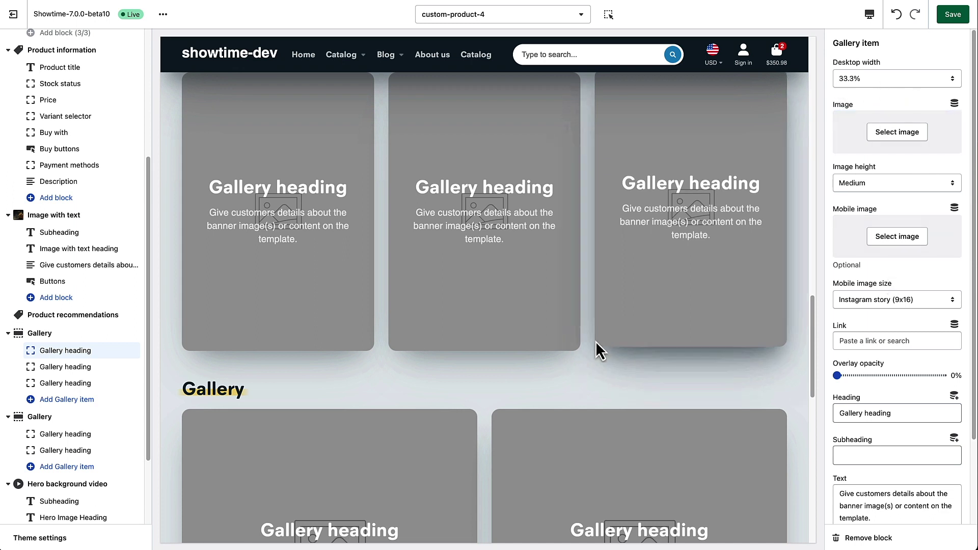
{"action": "scroll", "coordinate": [873, 325], "scroll_direction": "down", "scroll_amount": 2}
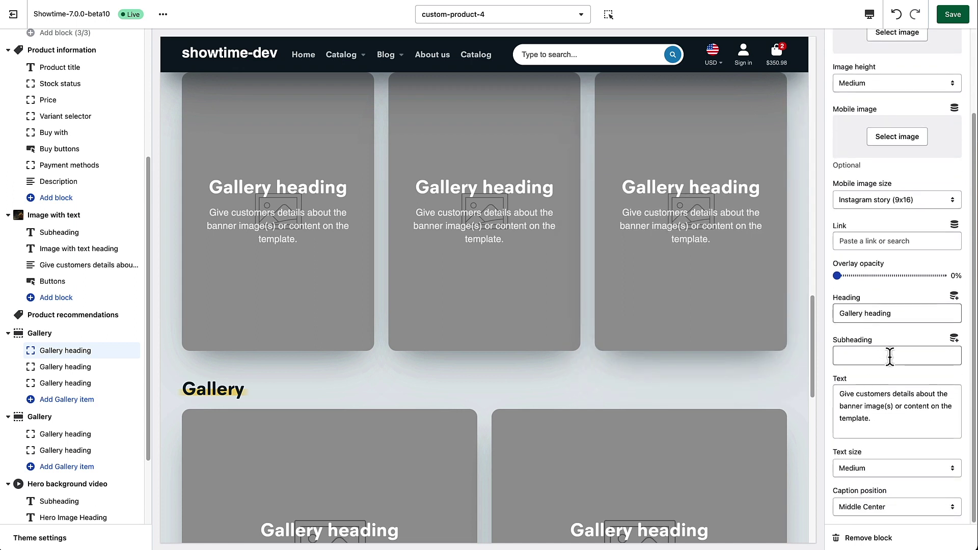
{"action": "scroll", "coordinate": [883, 387], "scroll_direction": "up", "scroll_amount": 2}
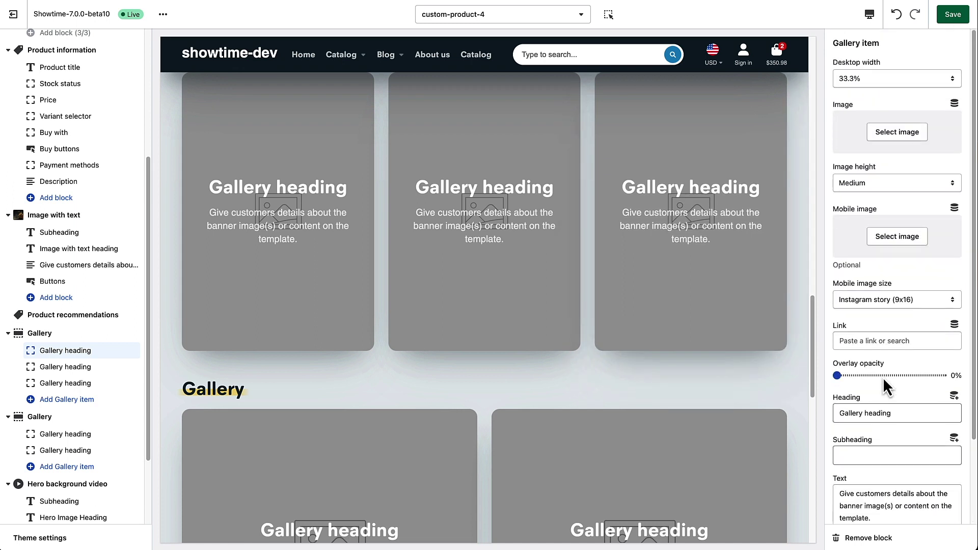
{"action": "left_click", "coordinate": [955, 19]}
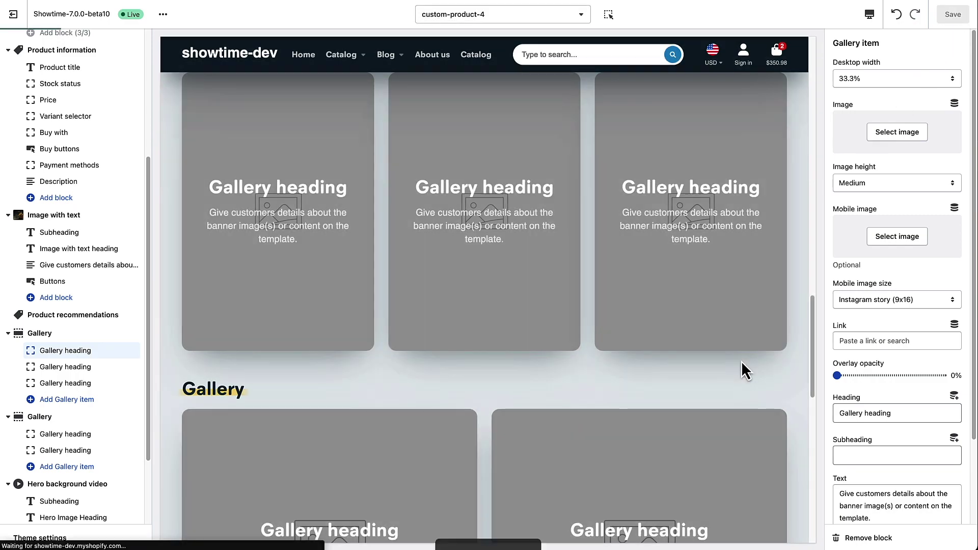
Step: Scroll through the saved preview and exit the editor back to the admin Themes page
{"action": "scroll", "coordinate": [693, 396], "scroll_direction": "up", "scroll_amount": 5}
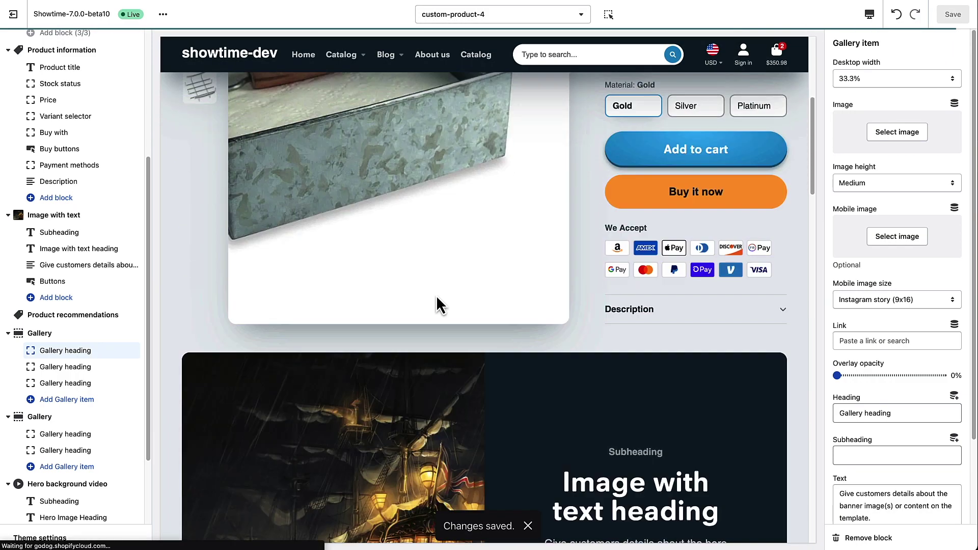
{"action": "scroll", "coordinate": [598, 405], "scroll_direction": "down", "scroll_amount": 10}
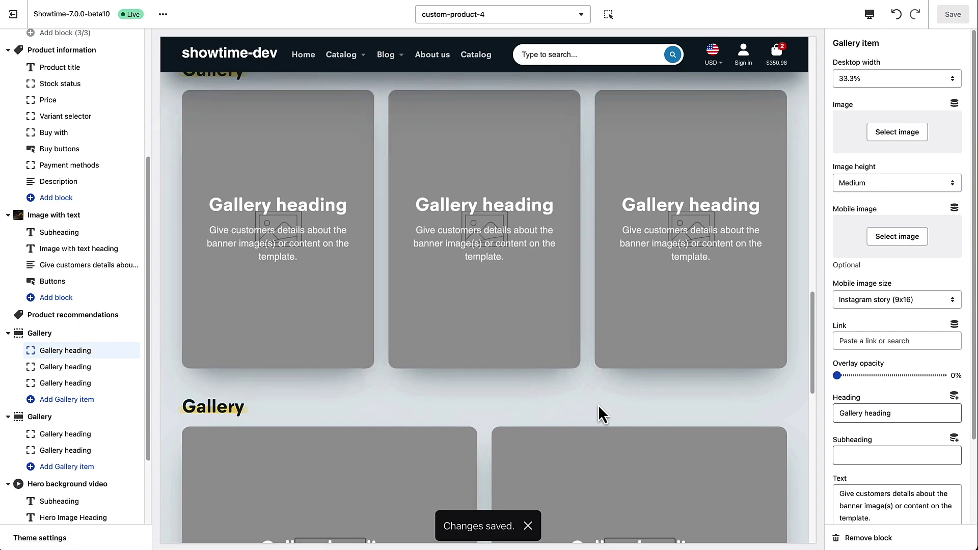
{"action": "scroll", "coordinate": [632, 428], "scroll_direction": "up", "scroll_amount": 15}
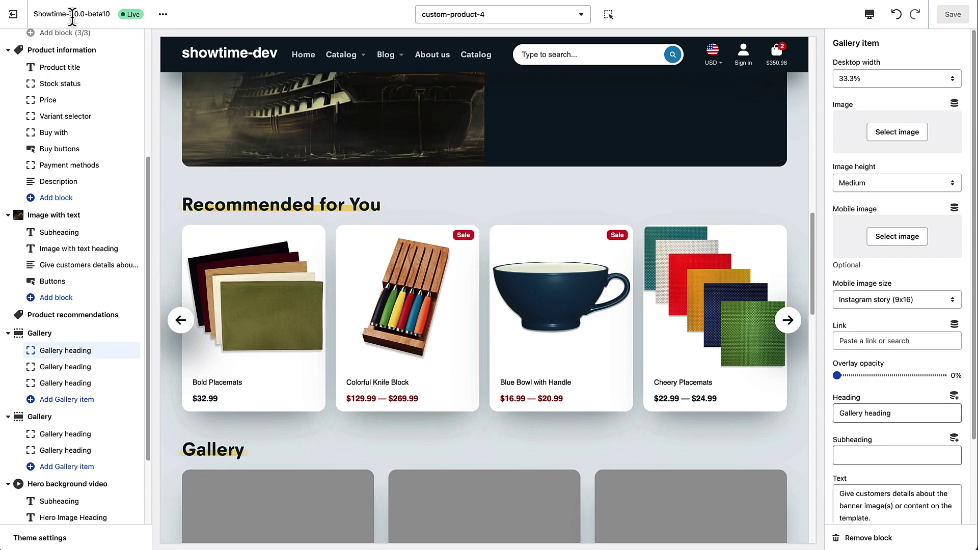
{"action": "left_click", "coordinate": [19, 21]}
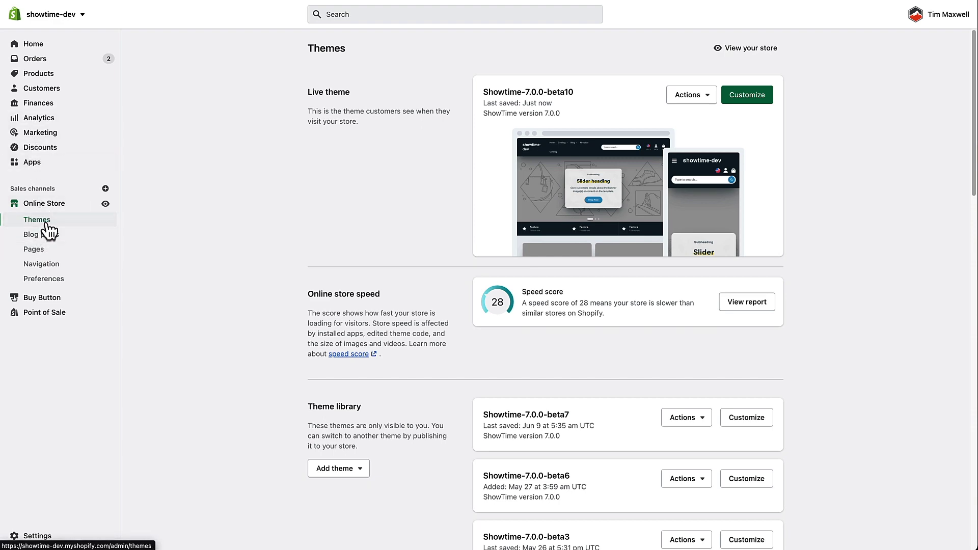
Step: From the Products list, open Bold Placemats and scroll to its Online store panel showing Default product
{"action": "left_click", "coordinate": [40, 73]}
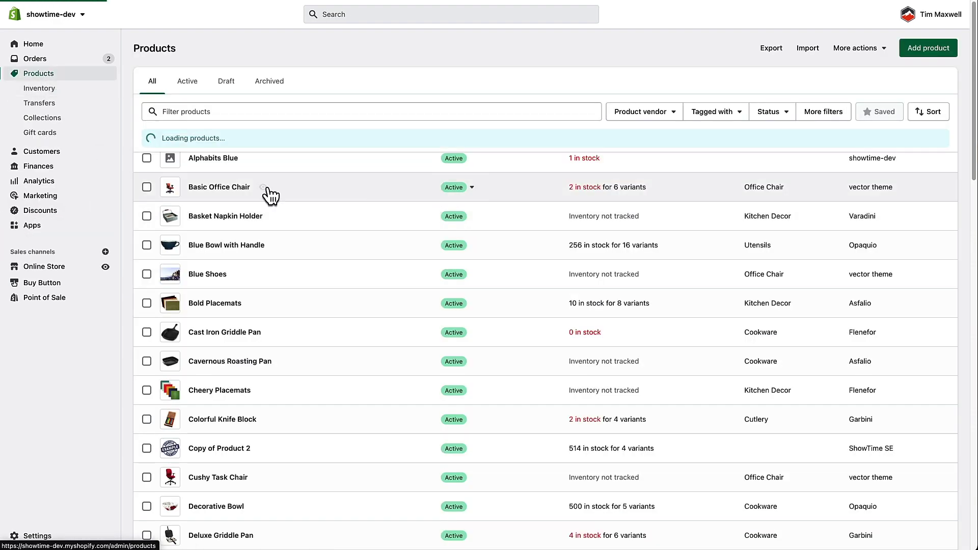
{"action": "scroll", "coordinate": [306, 240], "scroll_direction": "down", "scroll_amount": 3}
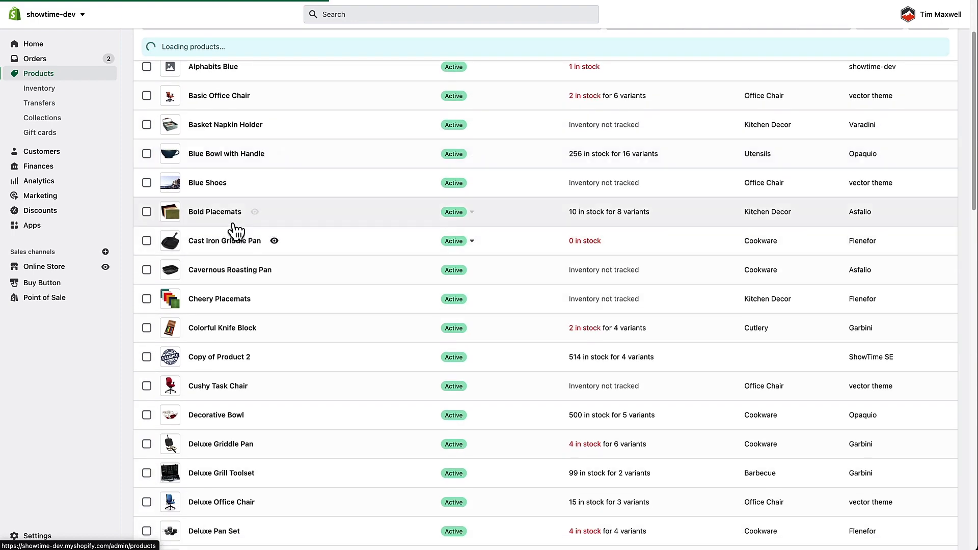
{"action": "left_click", "coordinate": [215, 211]}
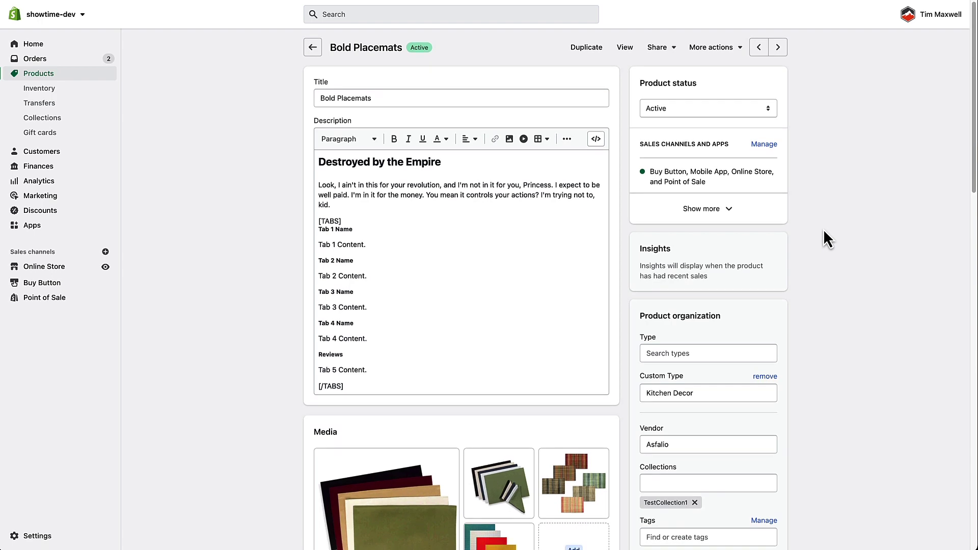
{"action": "scroll", "coordinate": [825, 236], "scroll_direction": "down", "scroll_amount": 6}
{"action": "scroll", "coordinate": [824, 232], "scroll_direction": "down", "scroll_amount": 3}
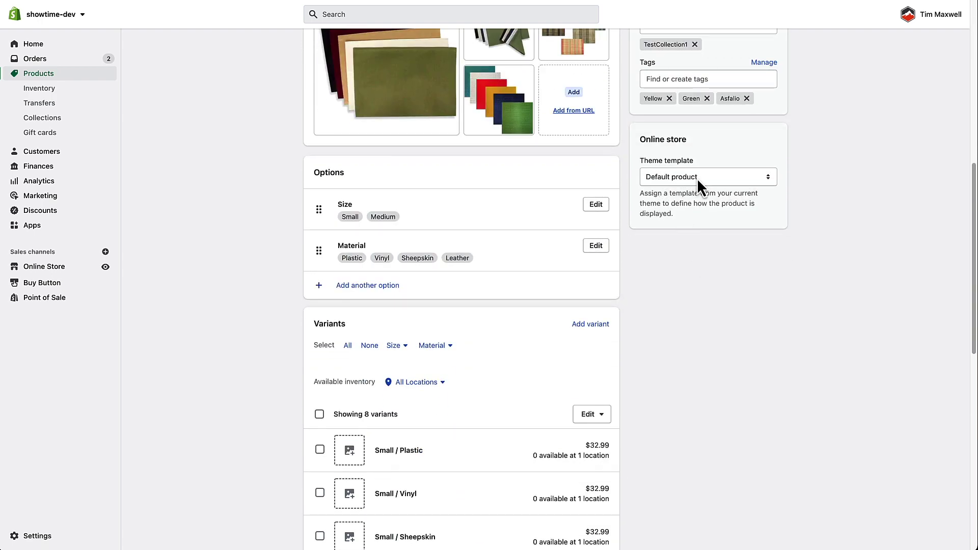
Step: Assign the custom-product-4 template to Bold Placemats and view the product on the live storefront
{"action": "left_click", "coordinate": [711, 181]}
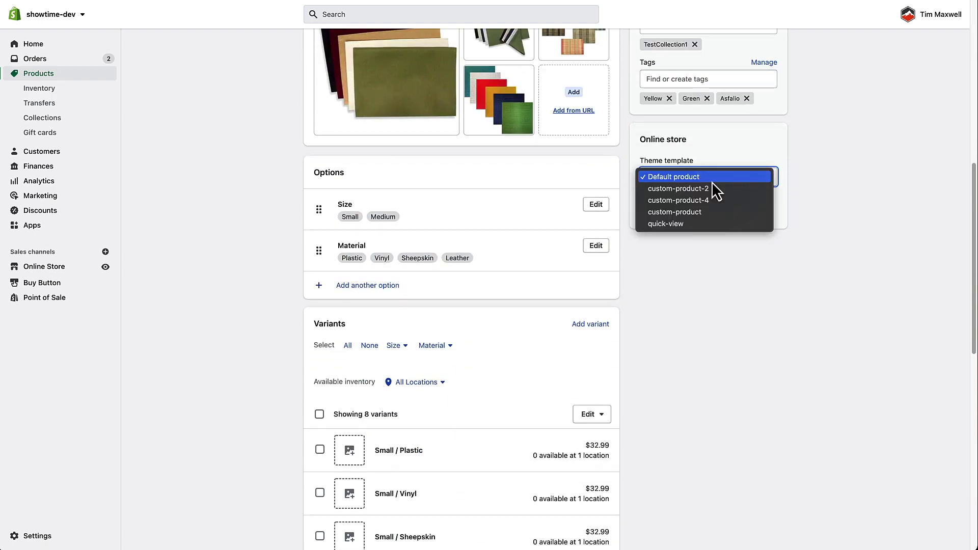
{"action": "left_click", "coordinate": [695, 202]}
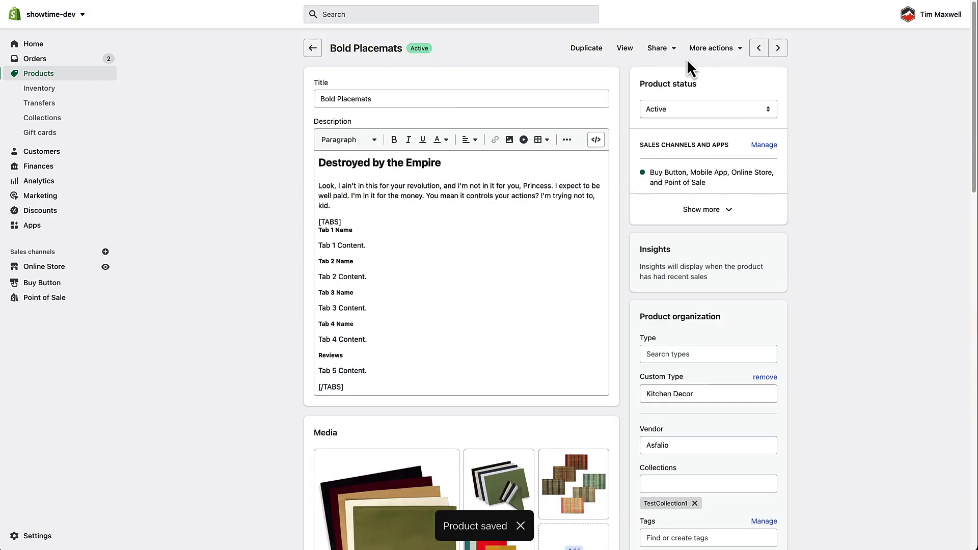
{"action": "left_click", "coordinate": [625, 48]}
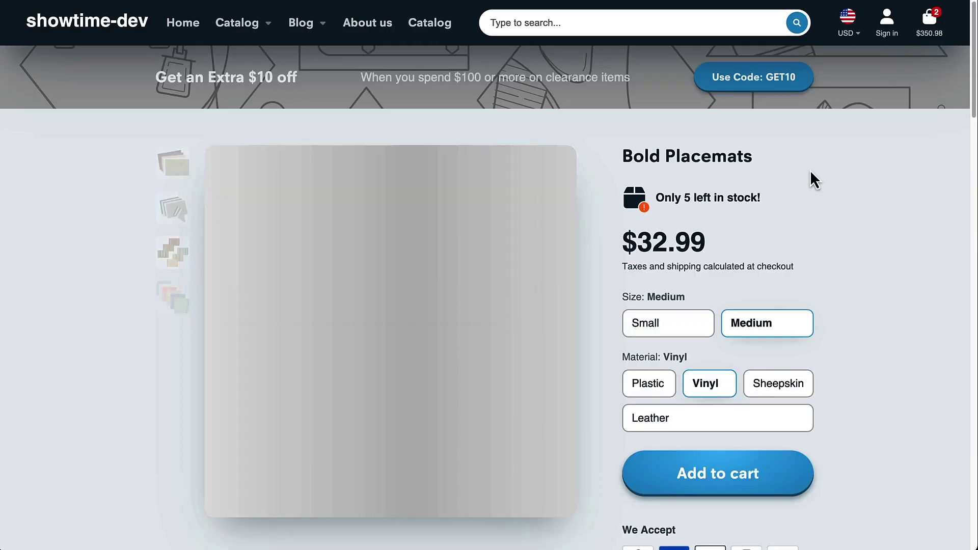
{"action": "scroll", "coordinate": [879, 249], "scroll_direction": "down", "scroll_amount": 3}
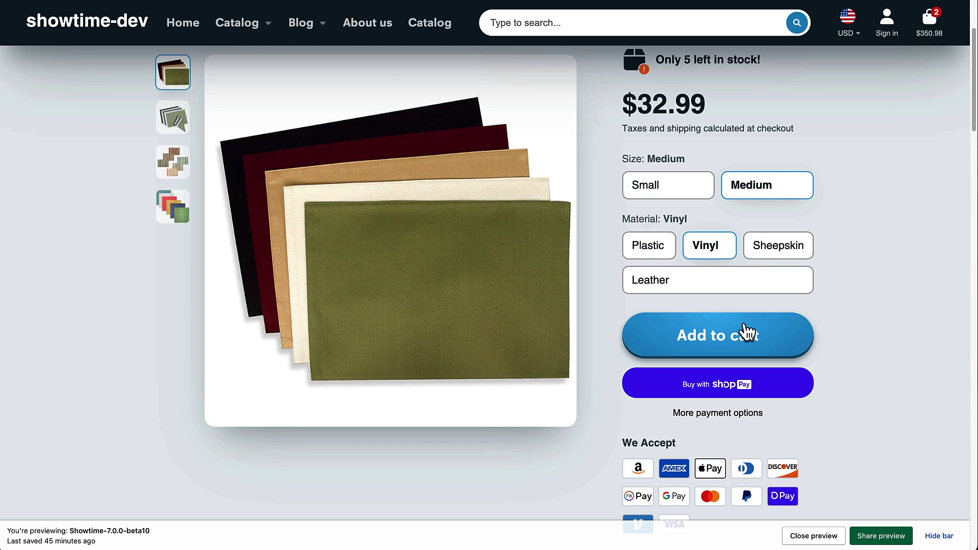
{"action": "scroll", "coordinate": [902, 308], "scroll_direction": "down", "scroll_amount": 1}
{"action": "scroll", "coordinate": [901, 305], "scroll_direction": "down", "scroll_amount": 2}
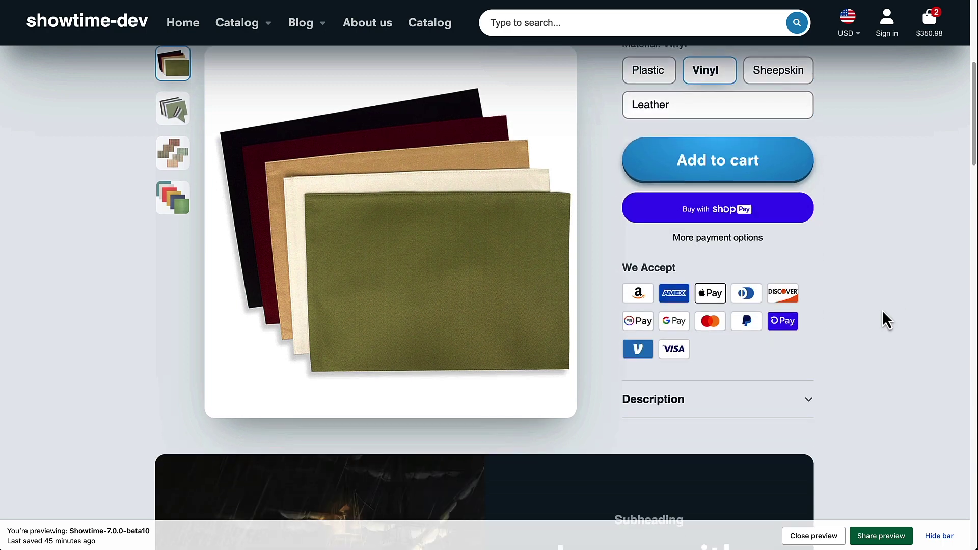
{"action": "left_click", "coordinate": [786, 406]}
{"action": "left_click", "coordinate": [786, 405]}
{"action": "scroll", "coordinate": [886, 254], "scroll_direction": "down", "scroll_amount": 20}
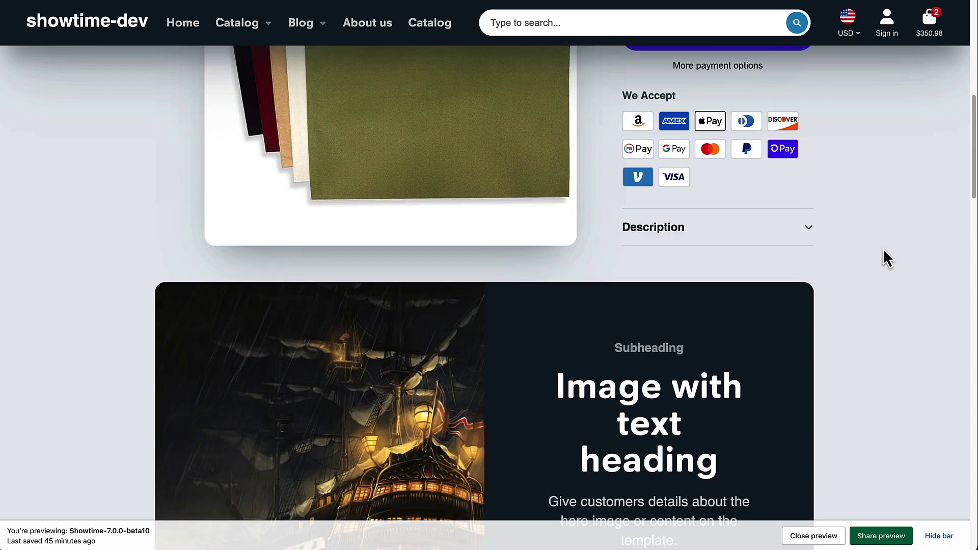
{"action": "scroll", "coordinate": [175, 190], "scroll_direction": "down", "scroll_amount": 9}
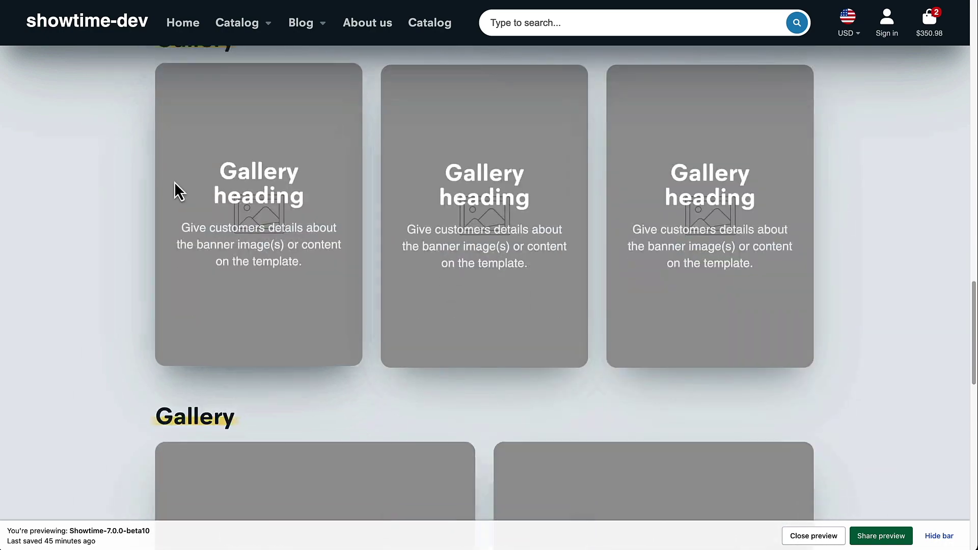
{"action": "scroll", "coordinate": [636, 218], "scroll_direction": "down", "scroll_amount": 8}
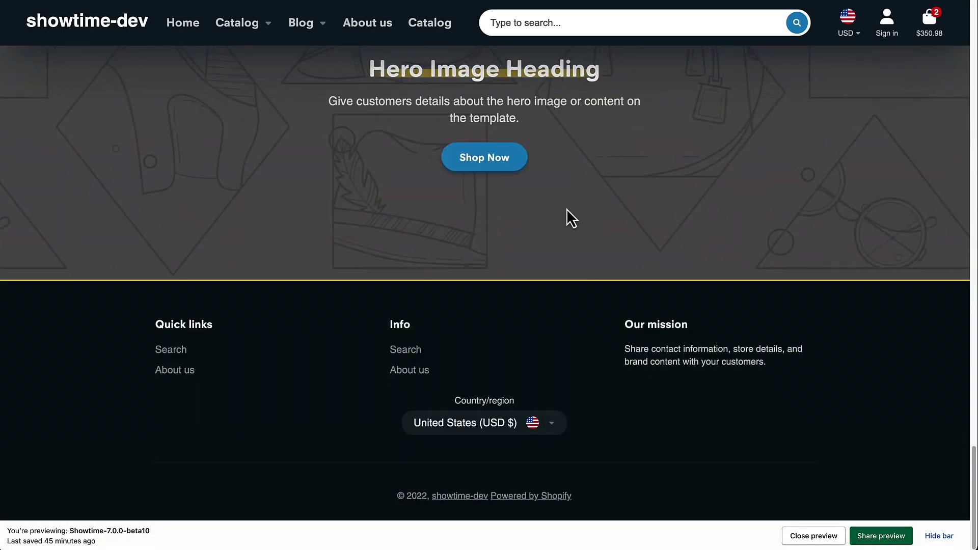
{"action": "scroll", "coordinate": [753, 211], "scroll_direction": "up", "scroll_amount": 4}
{"action": "scroll", "coordinate": [855, 227], "scroll_direction": "up", "scroll_amount": 20}
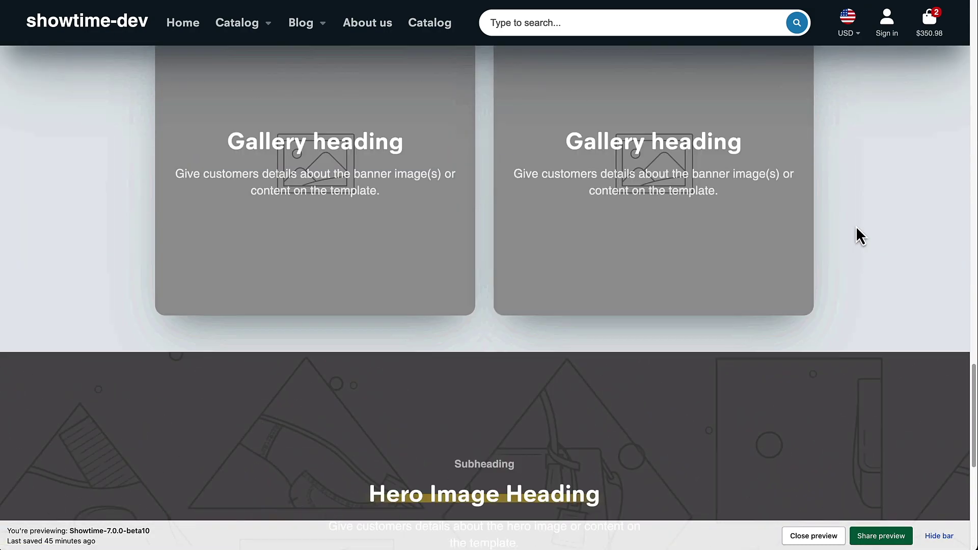
{"action": "scroll", "coordinate": [874, 242], "scroll_direction": "up", "scroll_amount": 10}
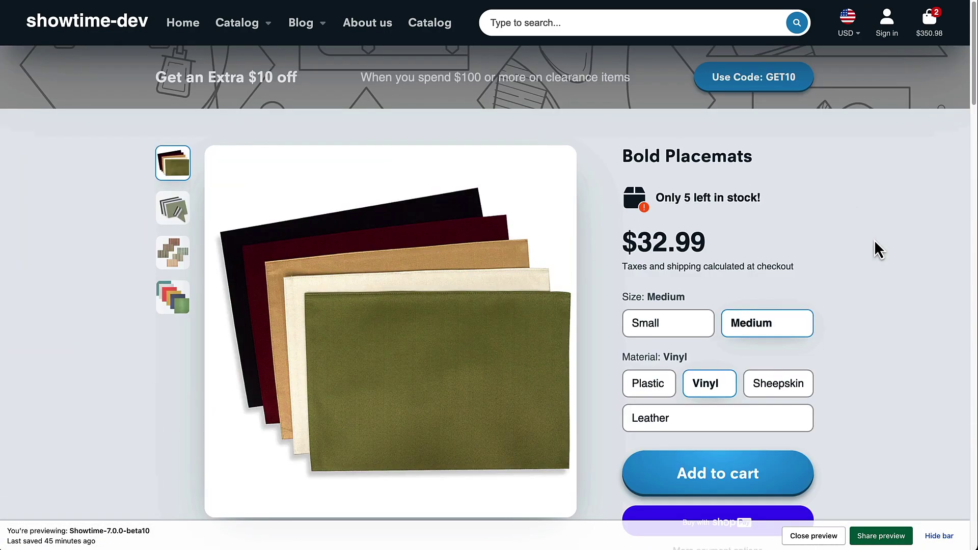
{"action": "scroll", "coordinate": [894, 204], "scroll_direction": "down", "scroll_amount": 4}
{"action": "scroll", "coordinate": [886, 187], "scroll_direction": "down", "scroll_amount": 12}
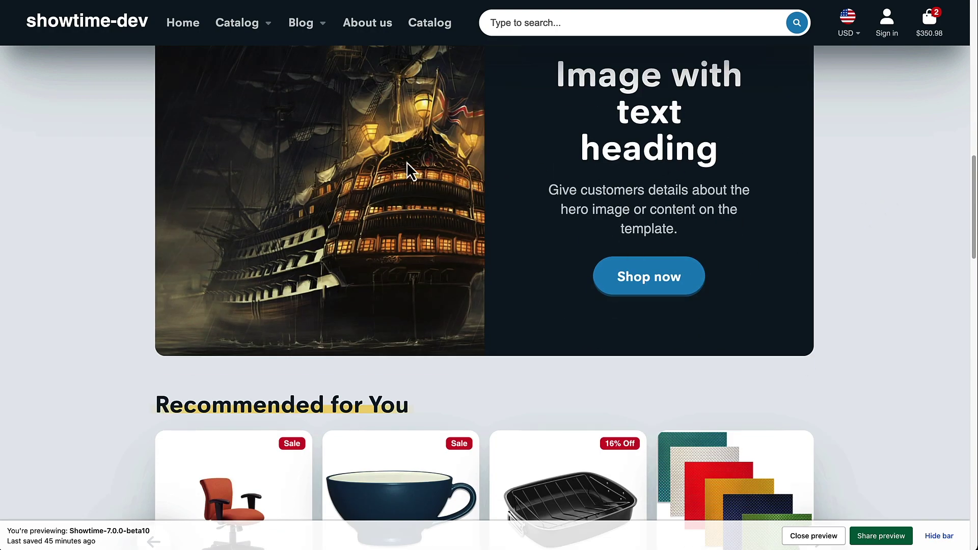
{"action": "scroll", "coordinate": [856, 206], "scroll_direction": "down", "scroll_amount": 10}
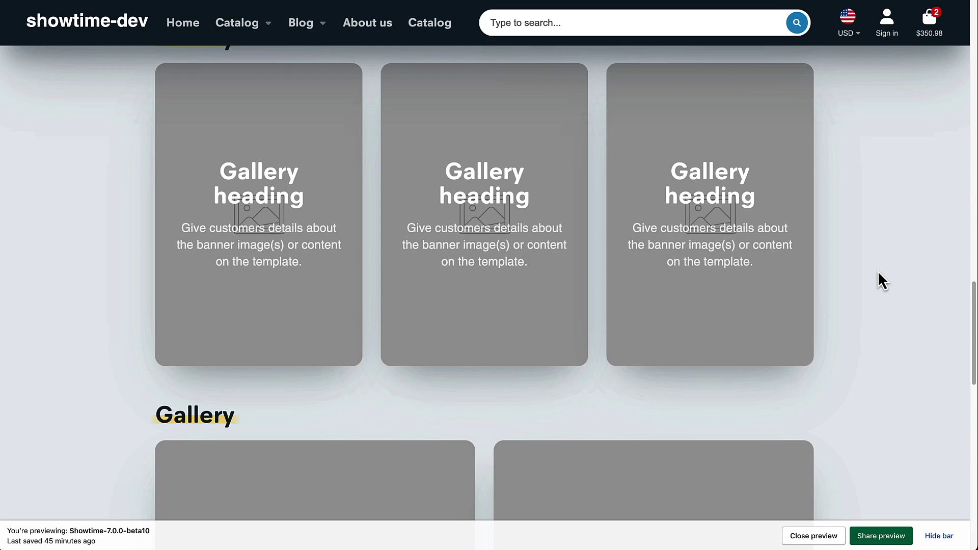
{"action": "scroll", "coordinate": [878, 272], "scroll_direction": "up", "scroll_amount": 10}
{"action": "scroll", "coordinate": [878, 252], "scroll_direction": "down", "scroll_amount": 4}
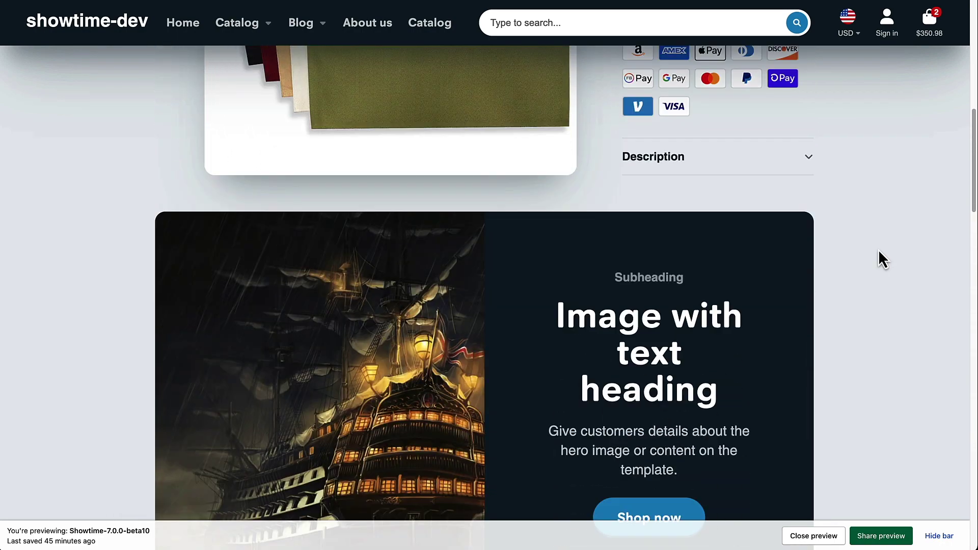
{"action": "scroll", "coordinate": [878, 250], "scroll_direction": "down", "scroll_amount": 10}
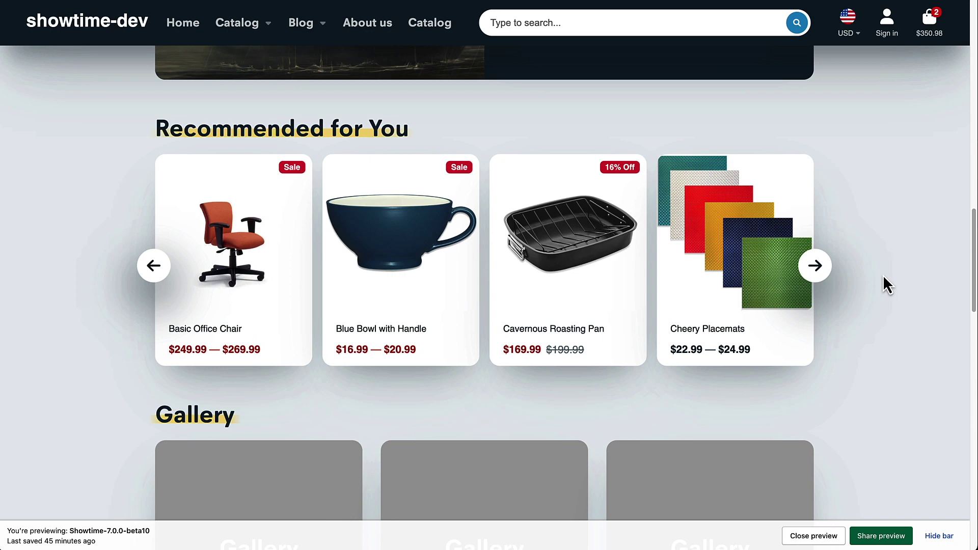
{"action": "scroll", "coordinate": [886, 283], "scroll_direction": "down", "scroll_amount": 3}
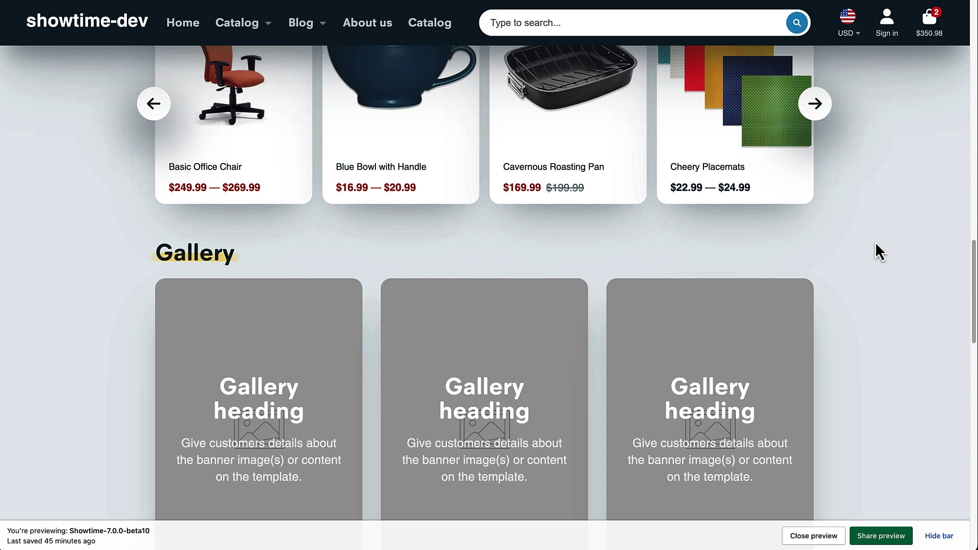
{"action": "scroll", "coordinate": [875, 242], "scroll_direction": "down", "scroll_amount": 6}
{"action": "scroll", "coordinate": [883, 277], "scroll_direction": "down", "scroll_amount": 3}
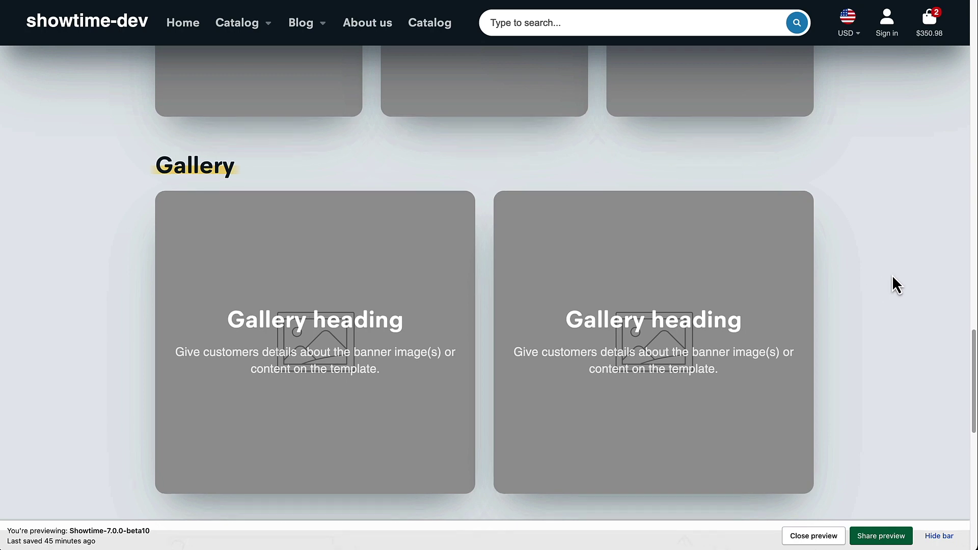
{"action": "scroll", "coordinate": [891, 274], "scroll_direction": "down", "scroll_amount": 4}
{"action": "scroll", "coordinate": [893, 276], "scroll_direction": "down", "scroll_amount": 2}
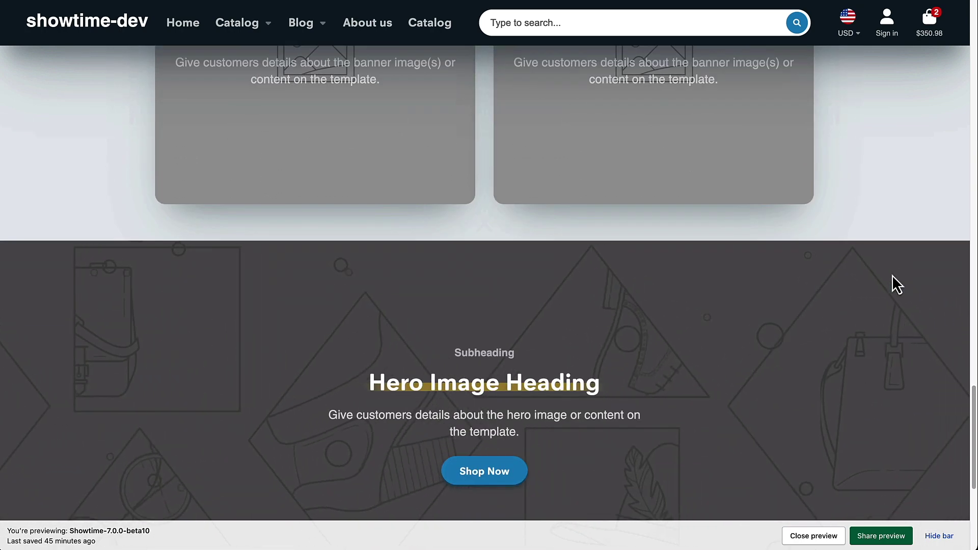